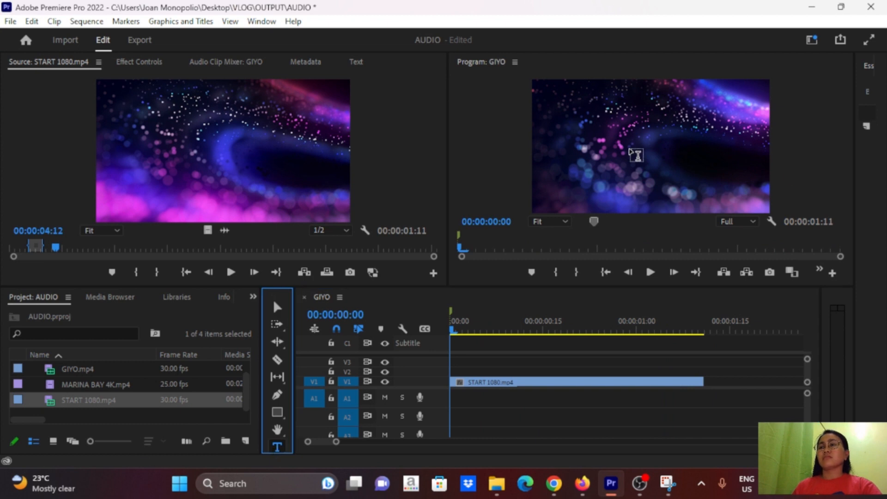
Add the title text "MEDIA CRAFTERS" to the program frame, enlarge it slightly and move it to about the middle
click(583, 150)
text(MEDIA)
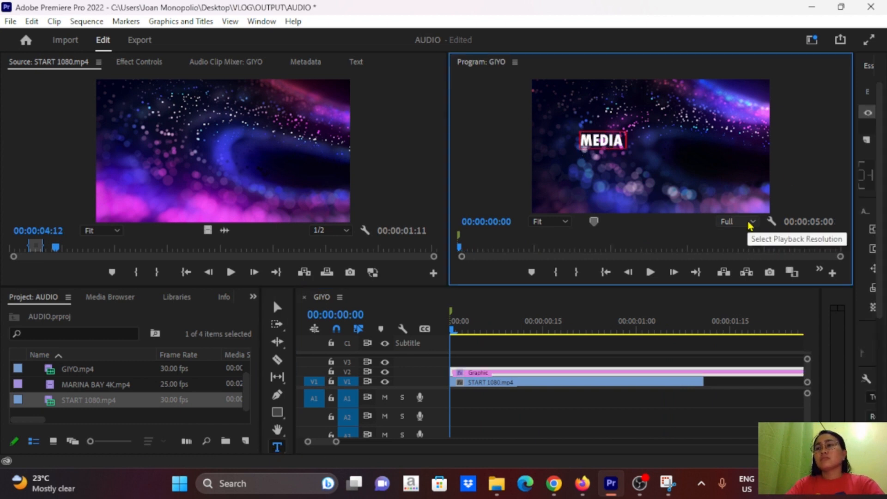
text( CREFTERS)
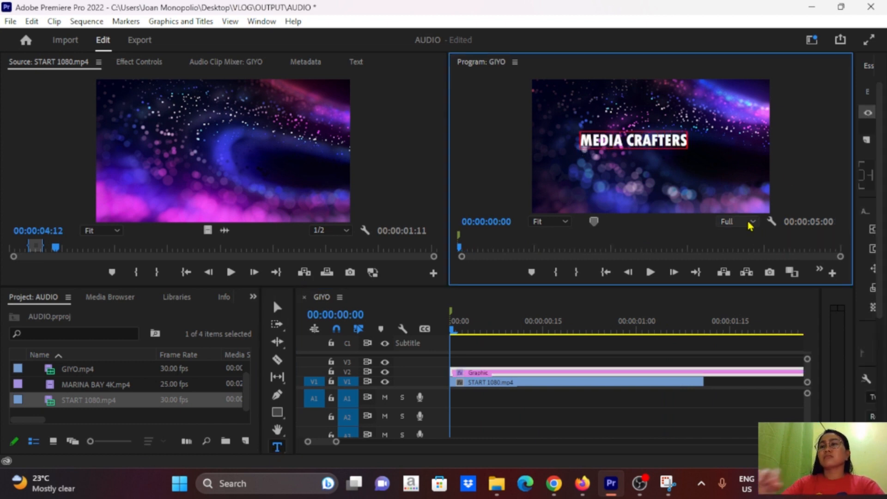
key(Escape)
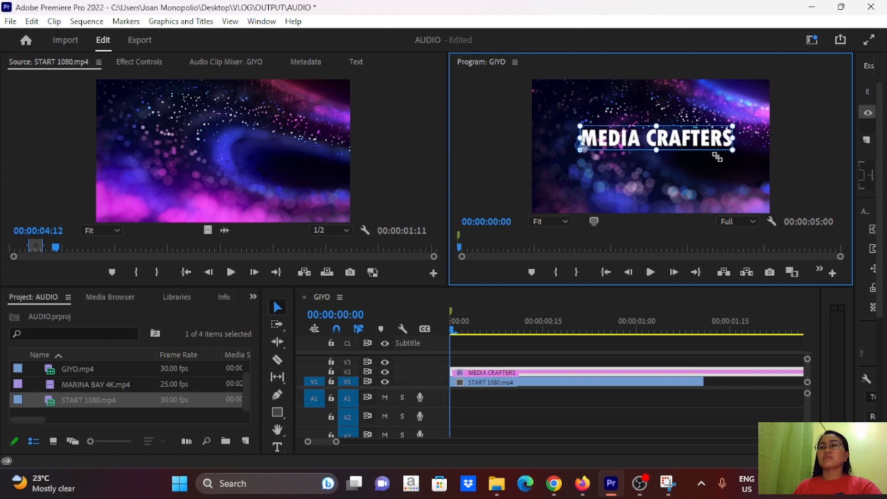
drag(687, 146, 683, 159)
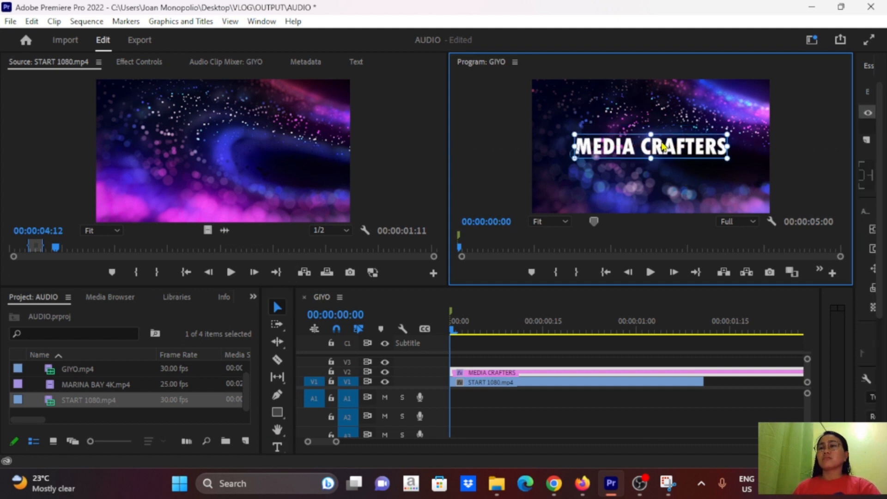
Split the MEDIA CRAFTERS title clip where START 1080.mp4 ends and delete the excess part
click(704, 372)
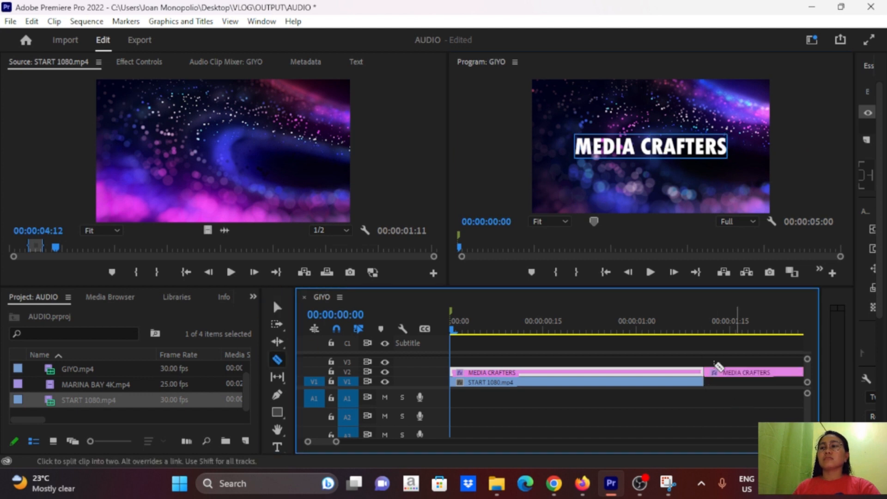
key(v)
key(Delete)
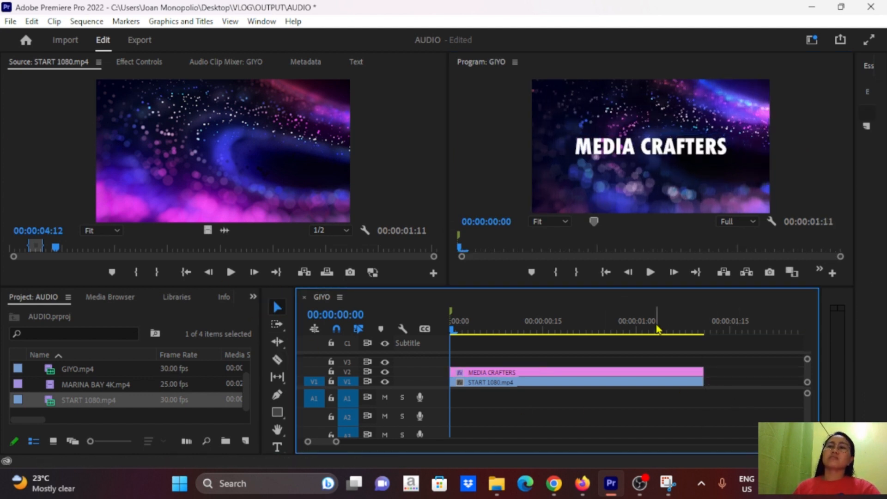
Nudge the title text to the frame's center, then shift its Vector Motion position out of frame to about -902, 572
click(516, 372)
click(153, 63)
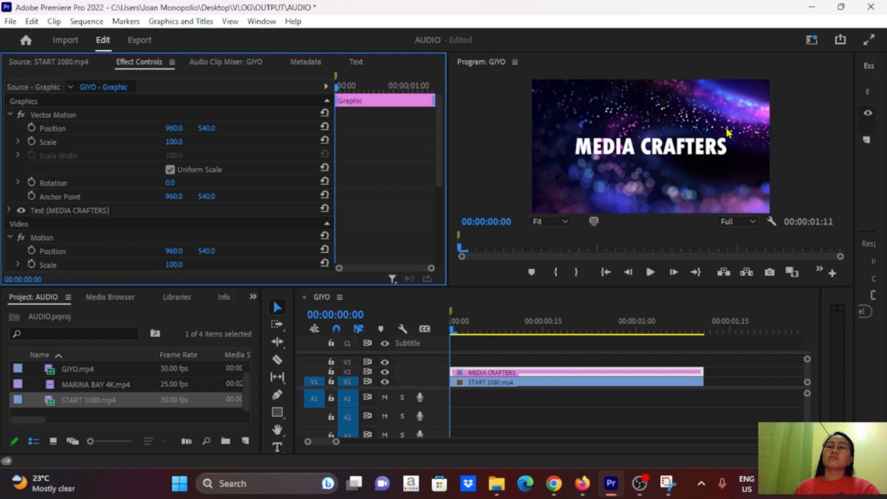
drag(669, 152, 673, 155)
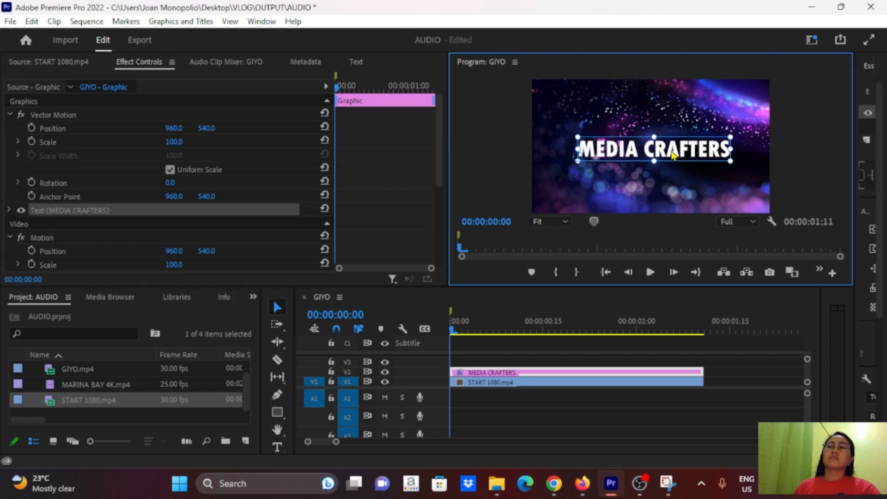
click(53, 129)
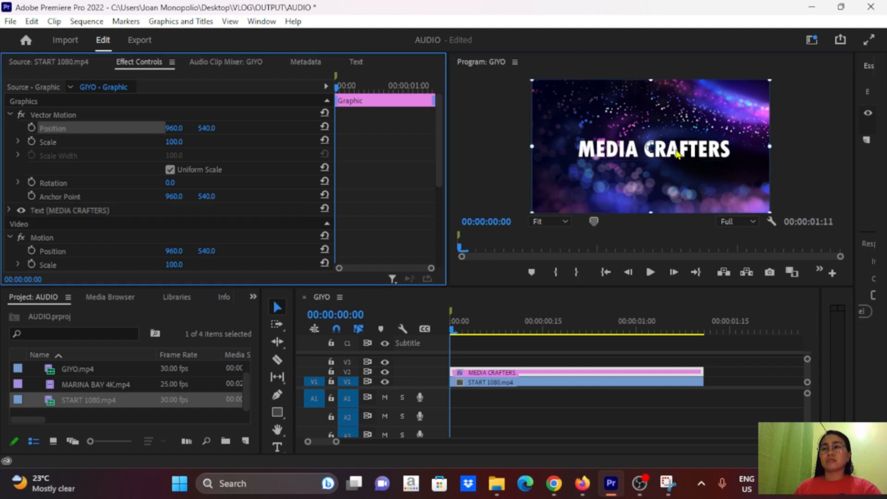
drag(676, 153, 446, 158)
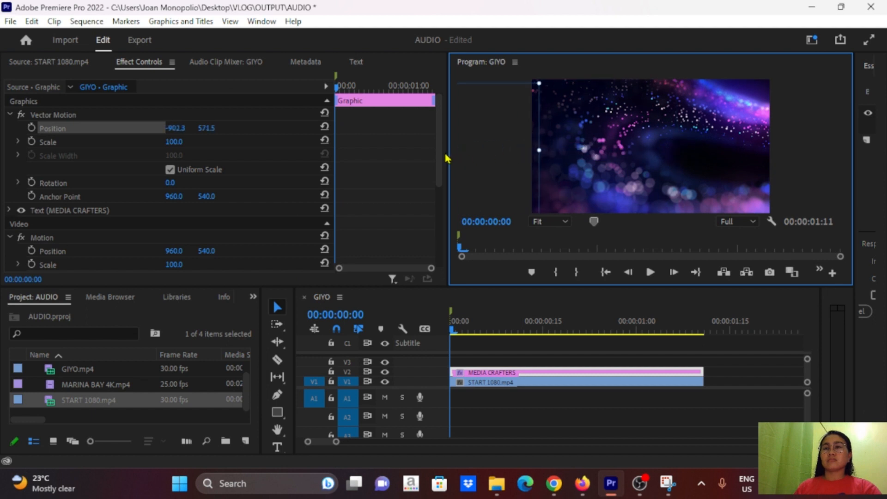
Keyframe the title's Vector Motion position from off-frame at 00:00:00:00 to 918.7, 571.5 at 00:00:00:09 and 918.7, 1163.5 at 00:00:00:22
click(341, 89)
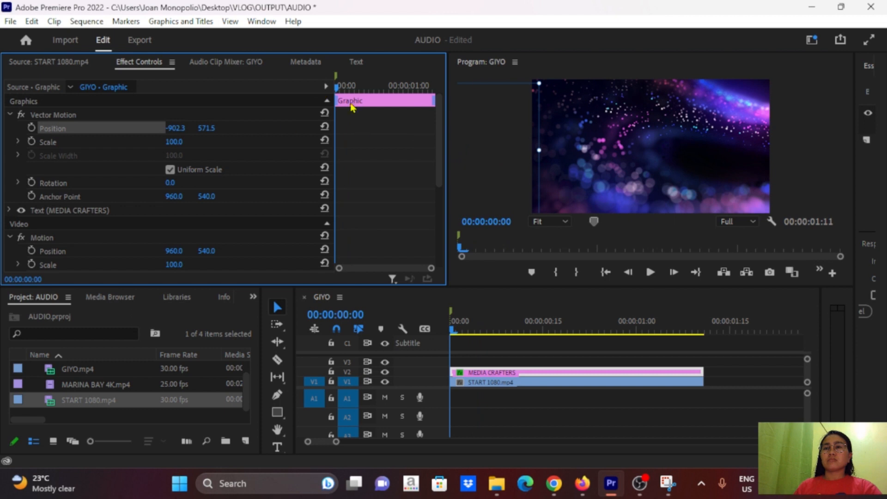
click(31, 128)
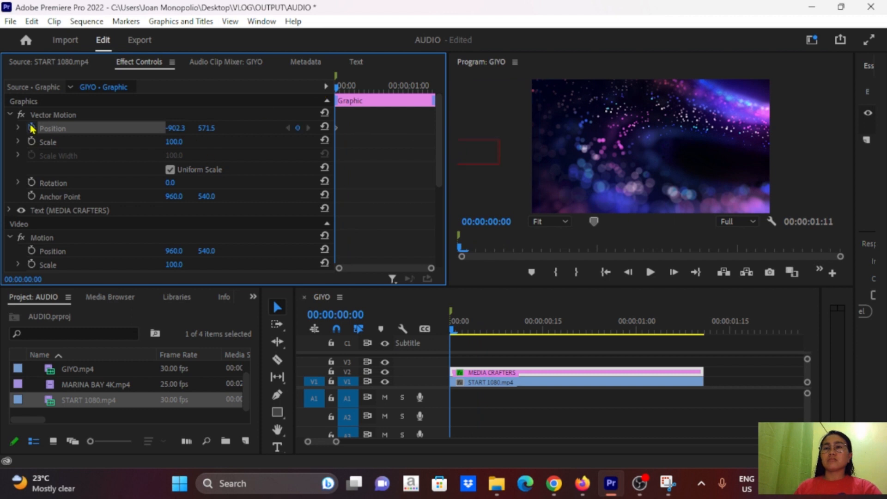
drag(175, 128, 231, 128)
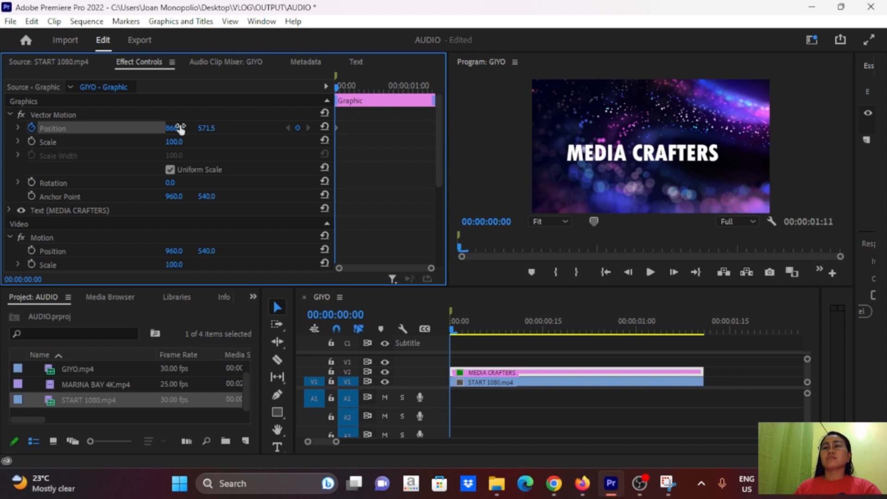
key(ctrl+z)
drag(337, 90, 358, 93)
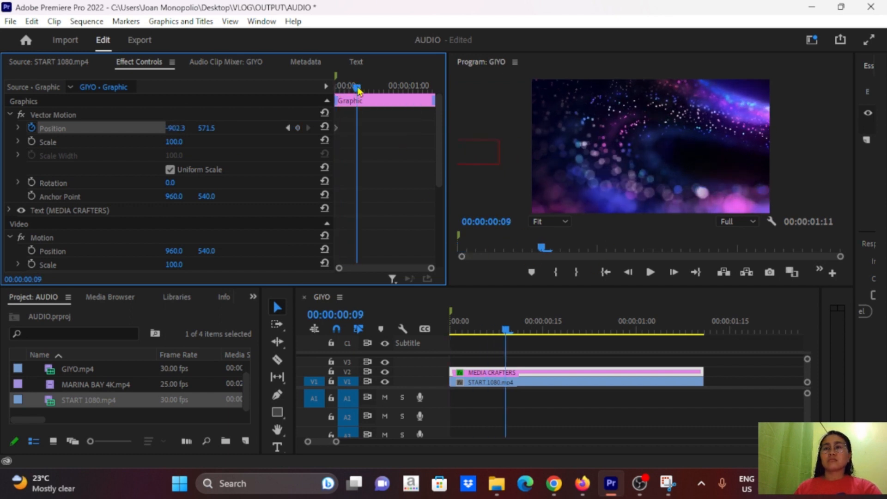
drag(174, 131, 2, 139)
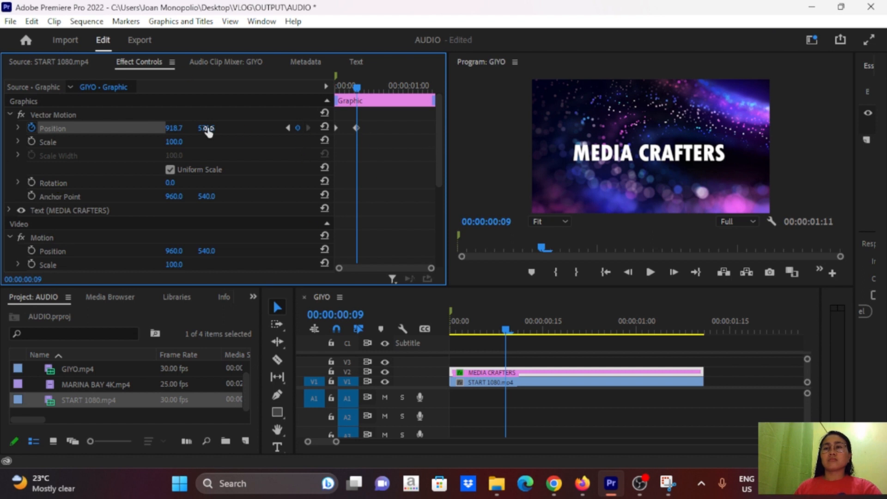
drag(358, 87, 393, 88)
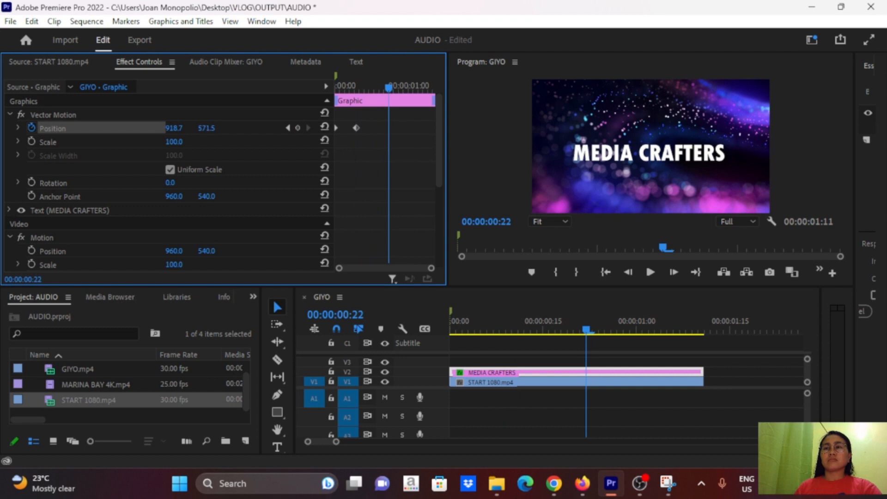
drag(207, 128, 277, 128)
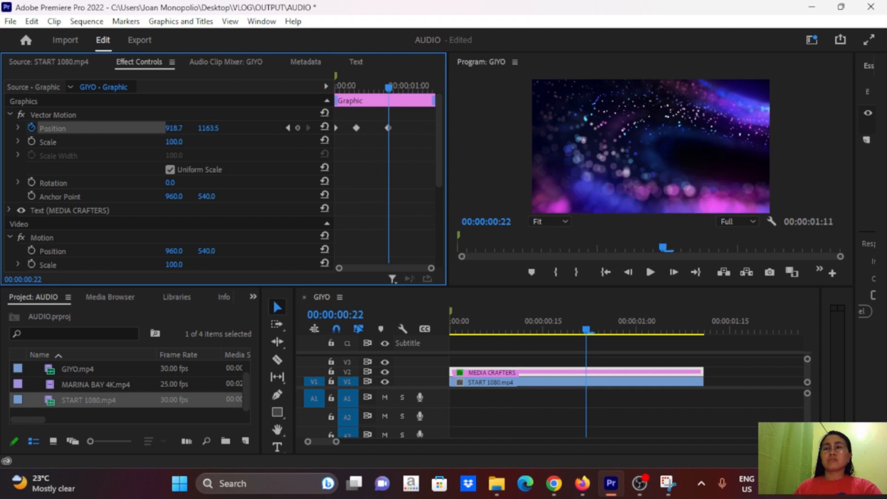
Play the sequence from the start to review the title's position animation
key(Return)
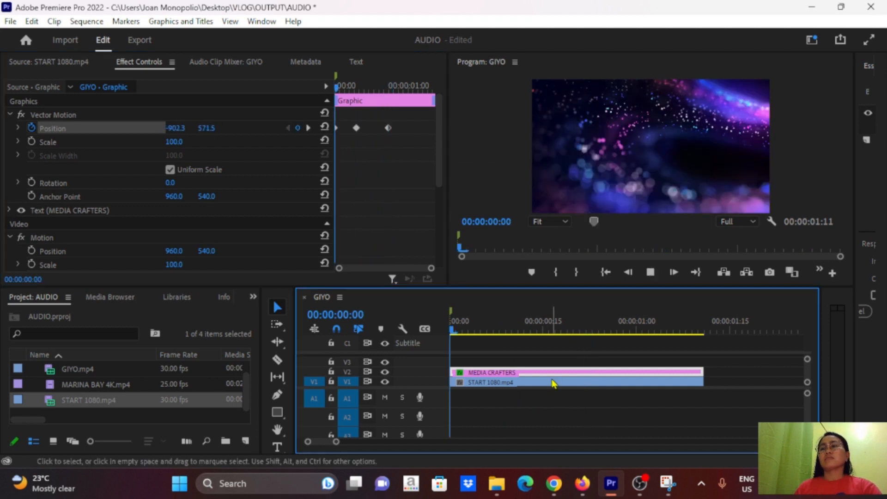
drag(626, 330, 385, 417)
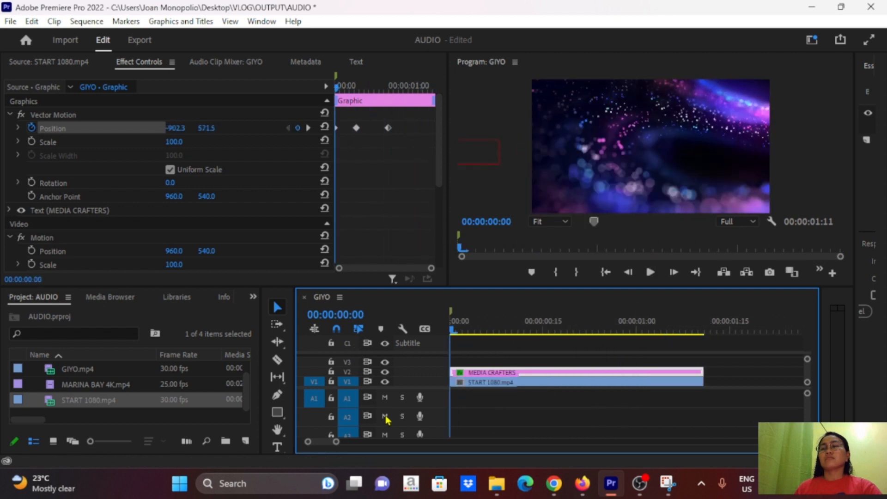
key(space)
key(space)
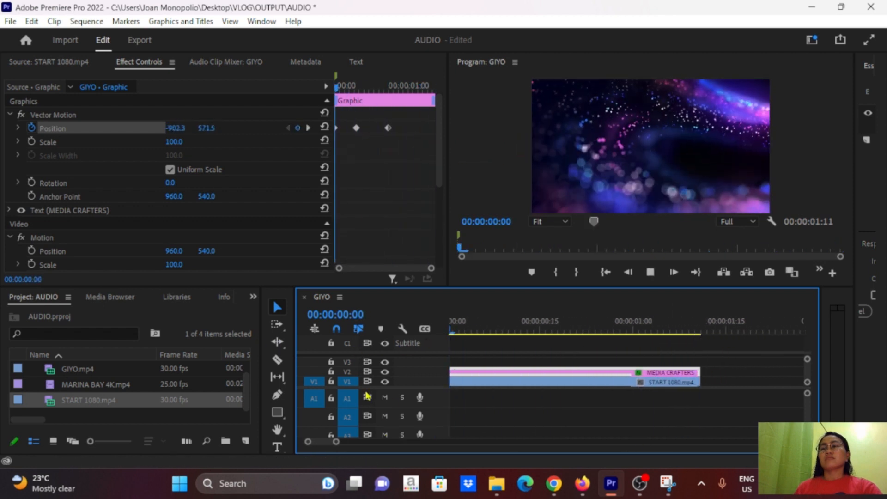
drag(624, 330, 334, 330)
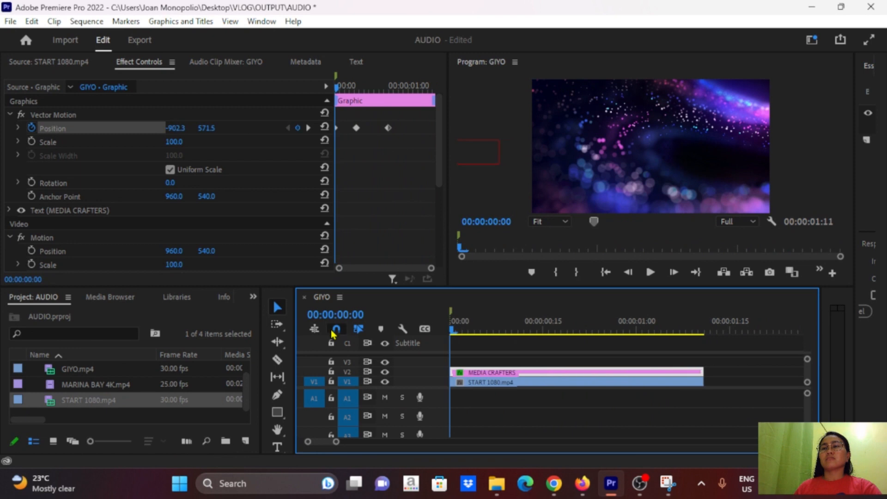
Remove the title's position animation and set a static Vector Motion position of 933.7, 571.5 with scale 151
drag(404, 136, 308, 115)
key(Delete)
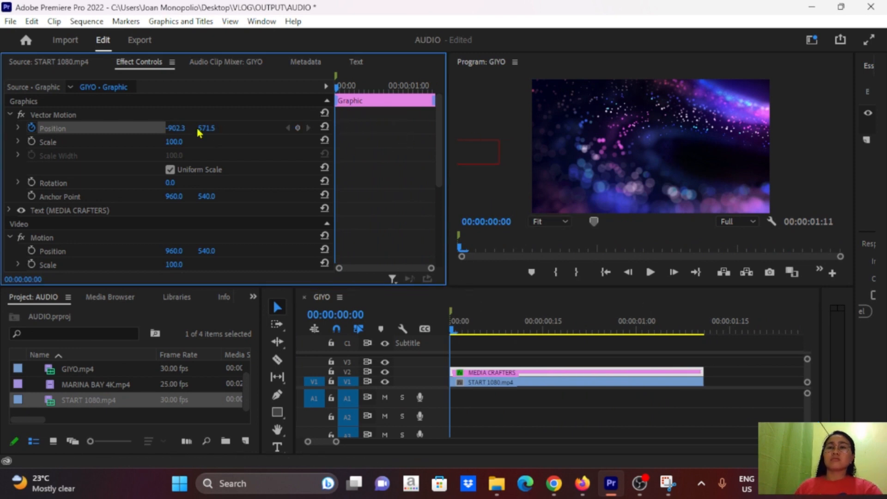
drag(176, 130, 610, 129)
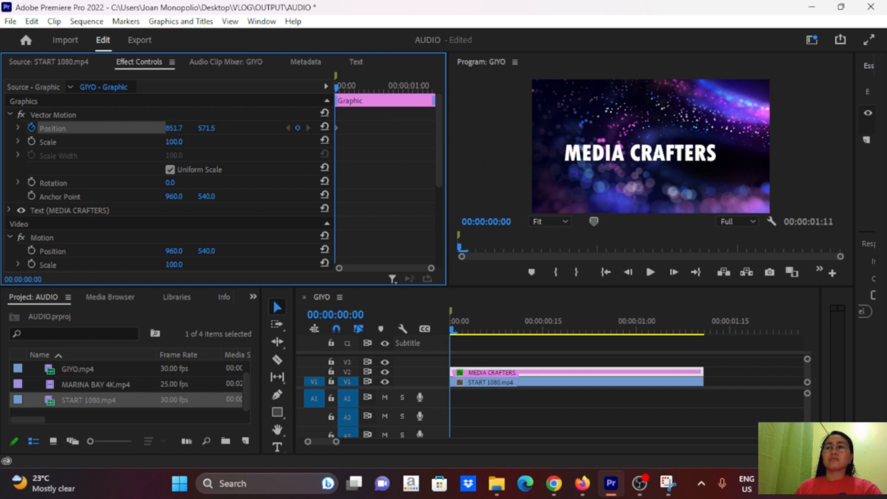
drag(174, 128, 179, 148)
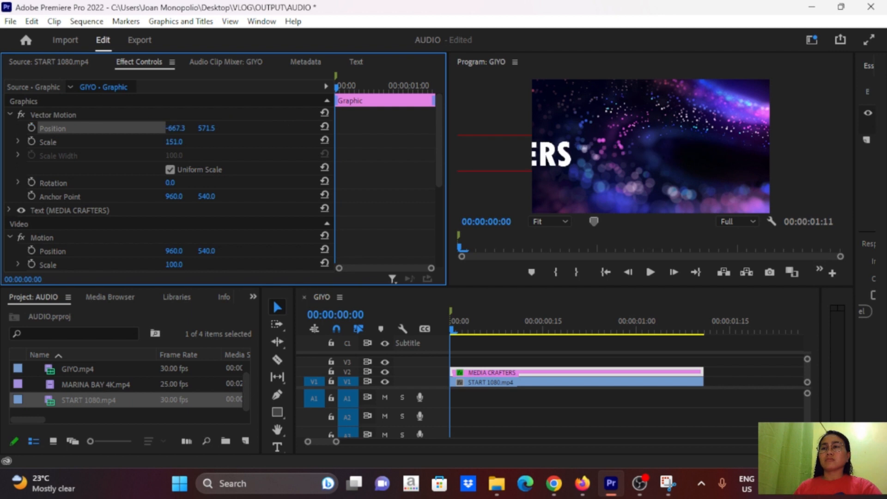
drag(174, 128, 724, 128)
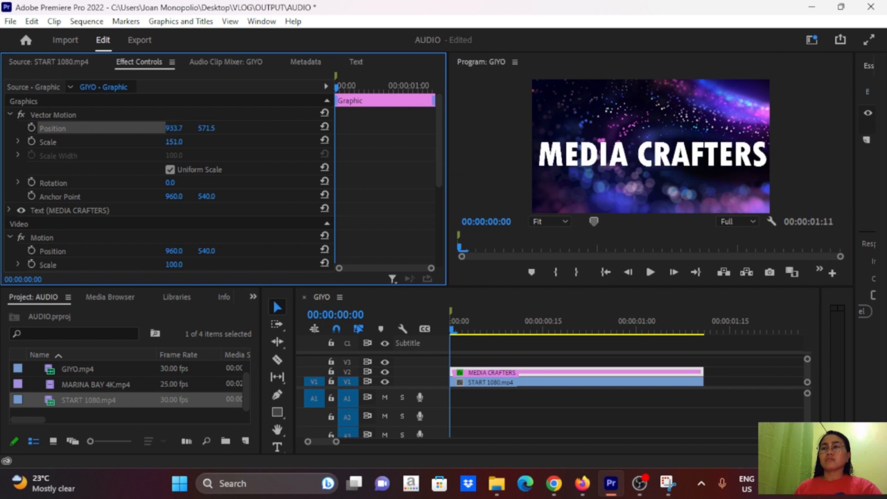
Keyframe the title's Vector Motion scale from 0 at the start to 147 at 00:00:00:17 and back to 0 at 00:00:01:11
drag(176, 145, 152, 145)
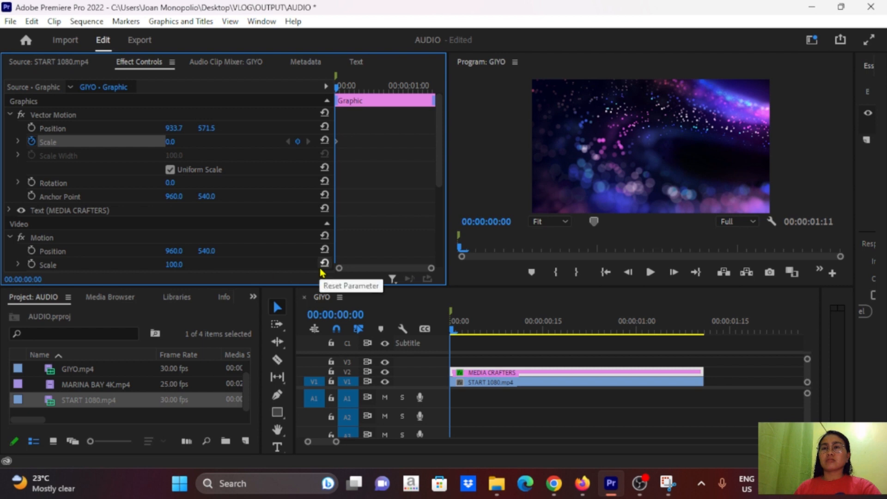
drag(345, 95, 380, 101)
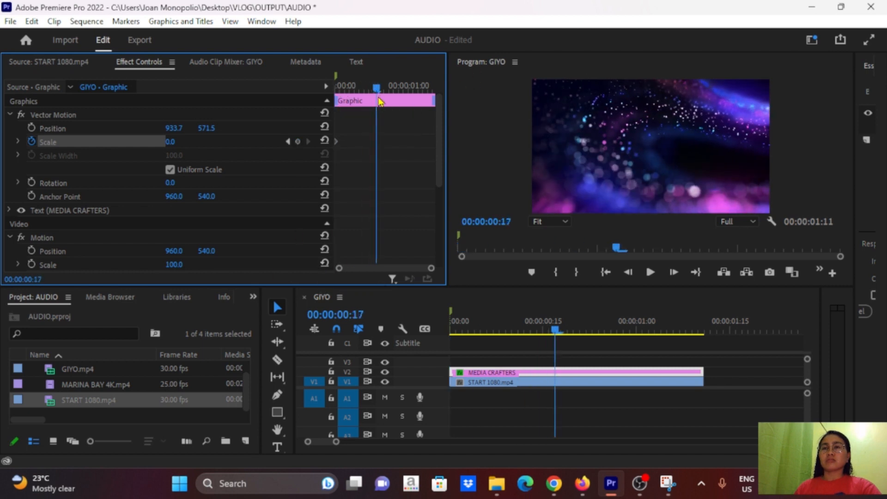
drag(170, 145, 238, 144)
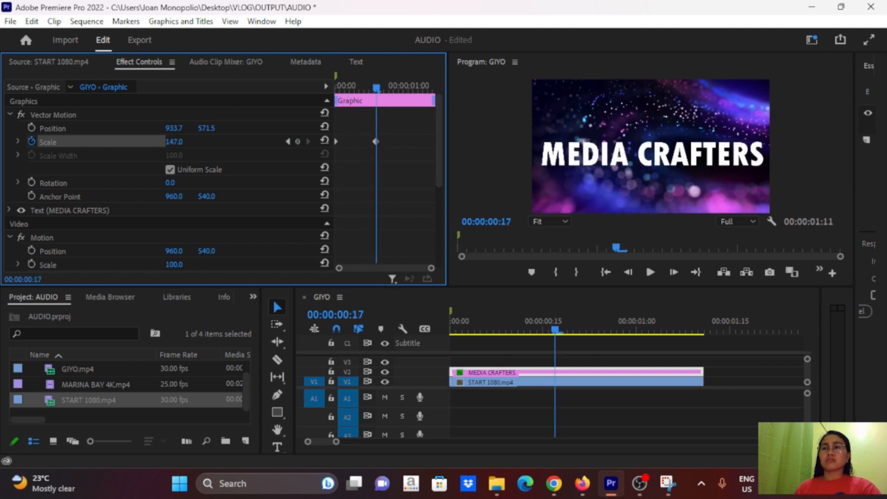
key(space)
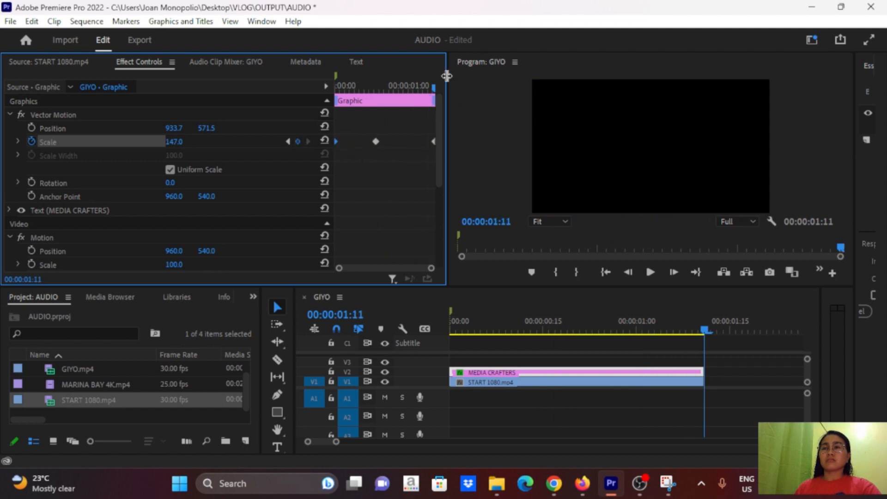
key(space)
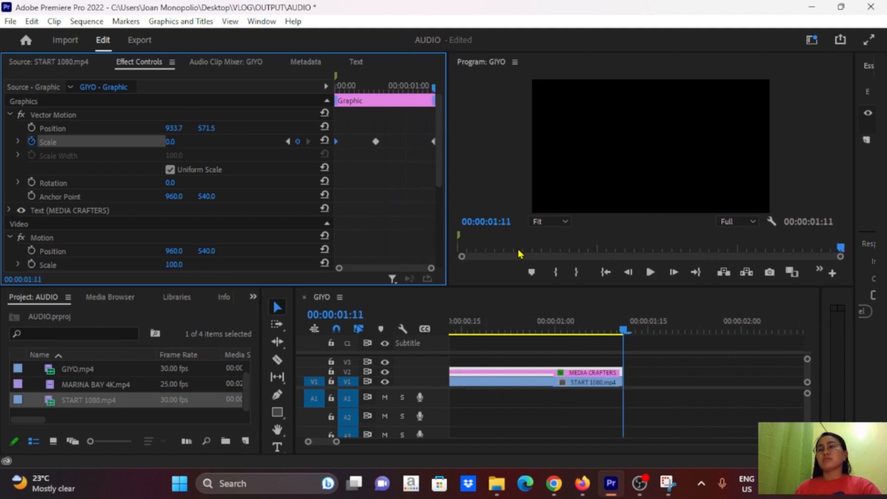
Play back the sequence to review the title's scale animation
key(space)
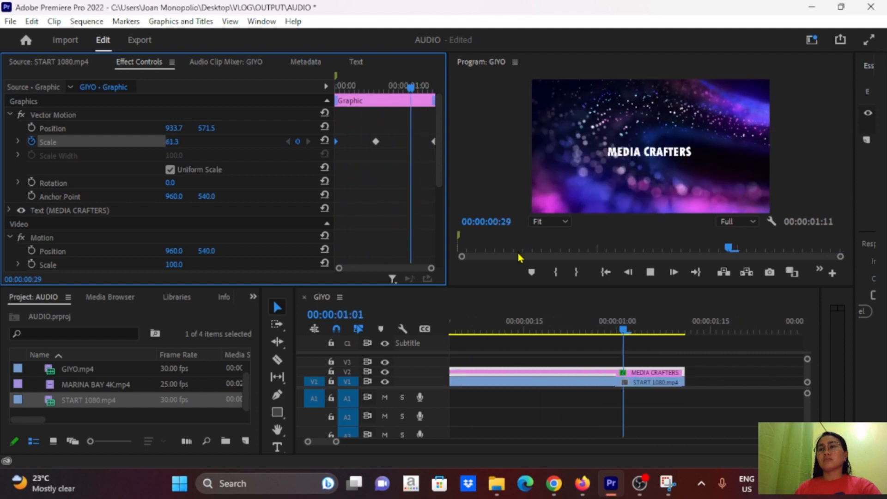
key(space)
key(space)
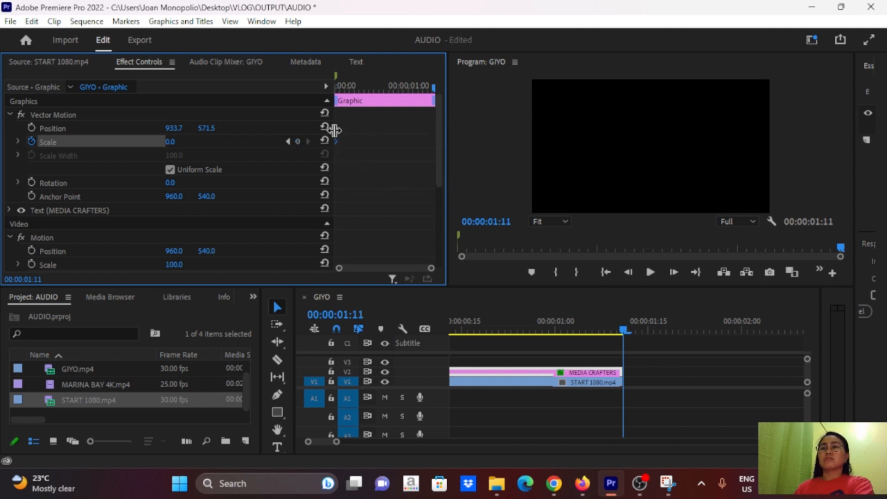
Clear the title's scale keyframes, reset its scale to 100 and return the playhead to the start of the sequence
click(325, 140)
drag(627, 330, 144, 325)
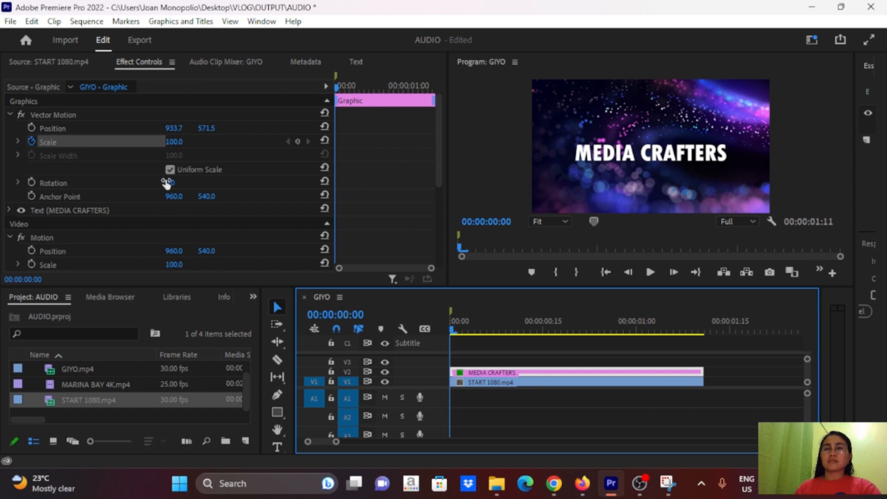
Keyframe the title's Vector Motion rotation from 0 at the start to a tilted angle at 00:00:00:18 and back to 0 at 00:00:01:11
click(20, 184)
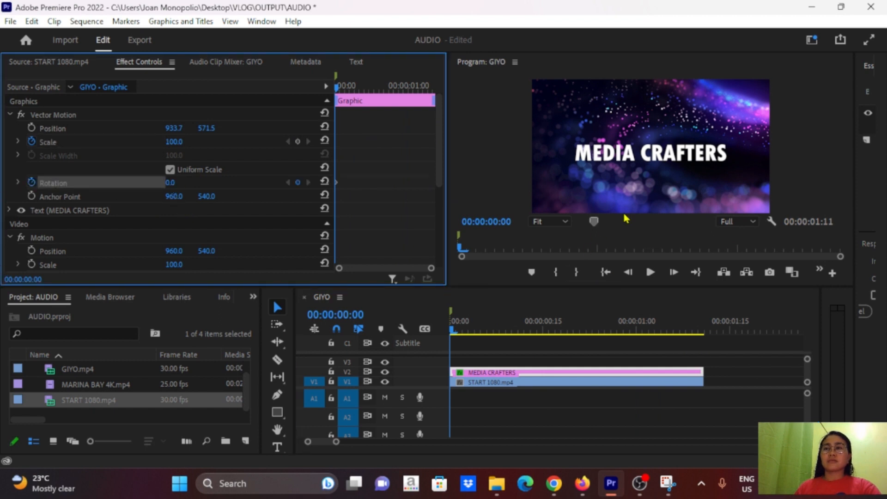
drag(179, 189, 161, 189)
key(ctrl+z)
click(379, 101)
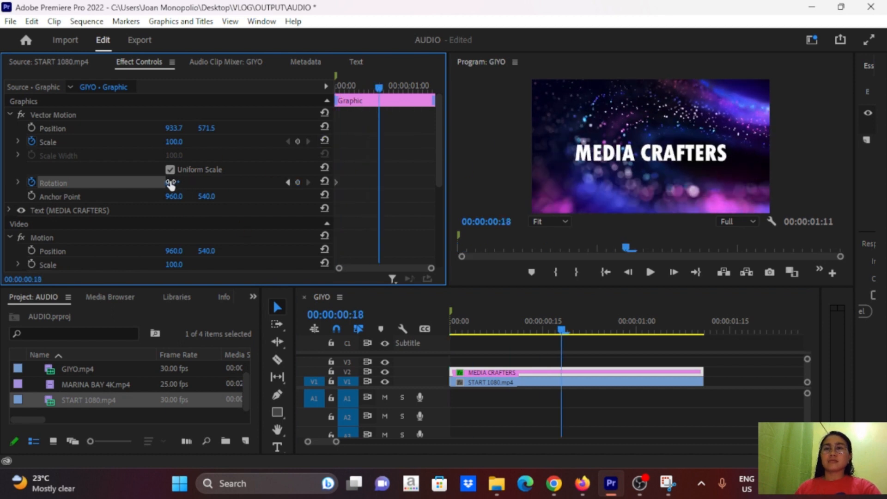
mouse_move(171, 183)
mouse_down()
mouse_move(152, 184)
mouse_move(165, 184)
mouse_up()
drag(380, 87, 441, 89)
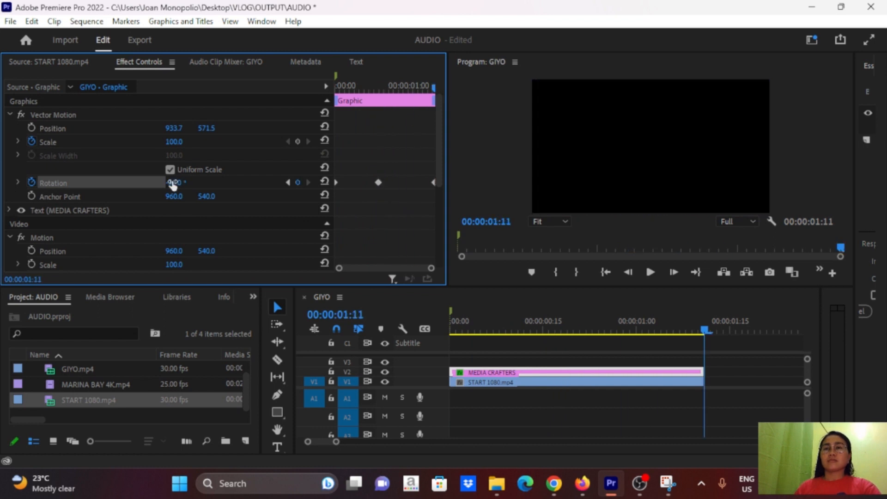
click(173, 183)
text(0)
key(Return)
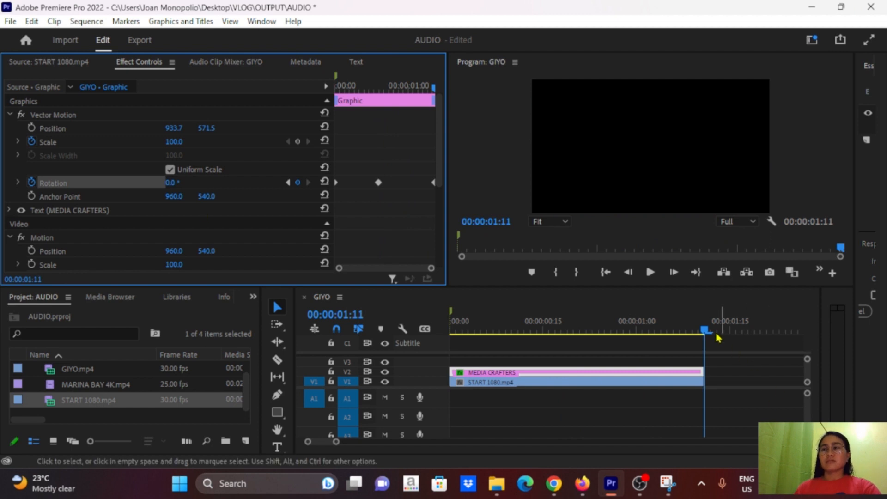
Play back the sequence from the start to review the title's rotation animation
drag(705, 329, 303, 368)
key(space)
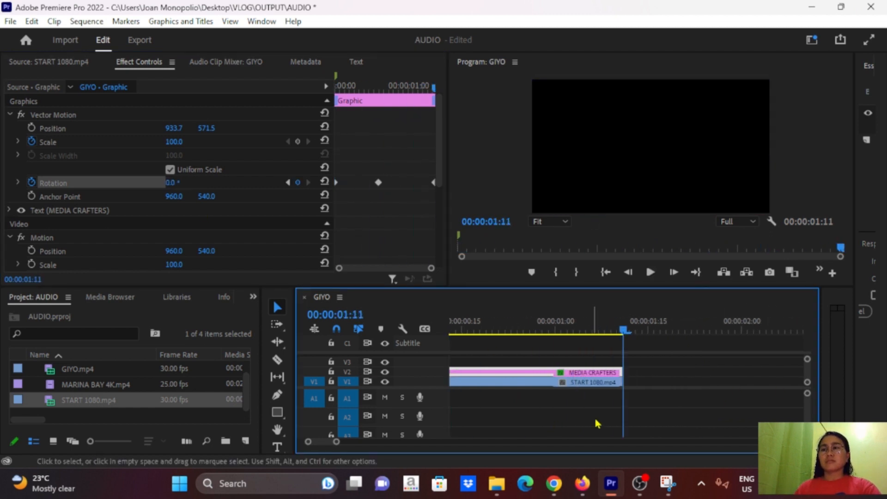
key(space)
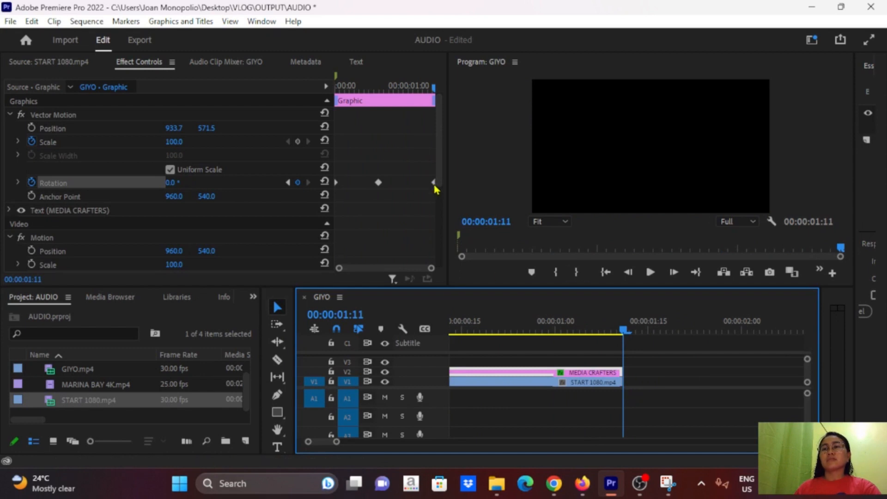
Shift the title's middle and last rotation keyframes earlier and play back the faster rotation
drag(432, 182, 405, 182)
click(727, 377)
key(space)
drag(378, 182, 357, 182)
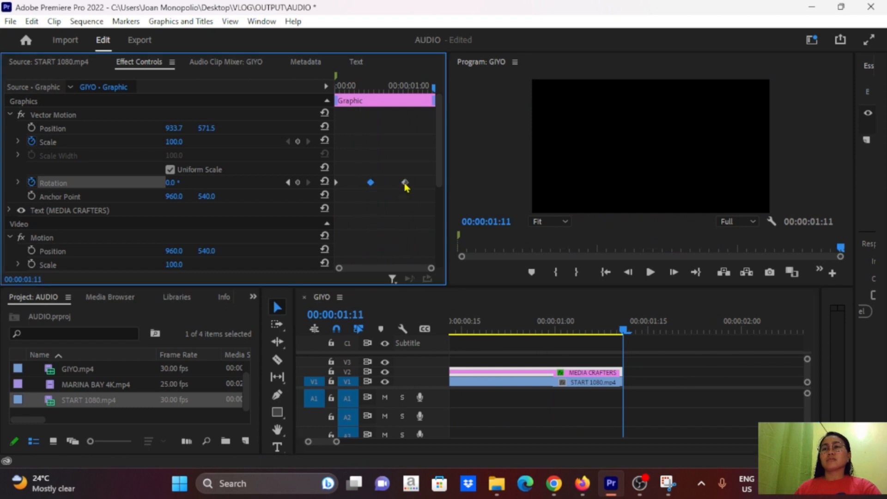
click(592, 427)
key(space)
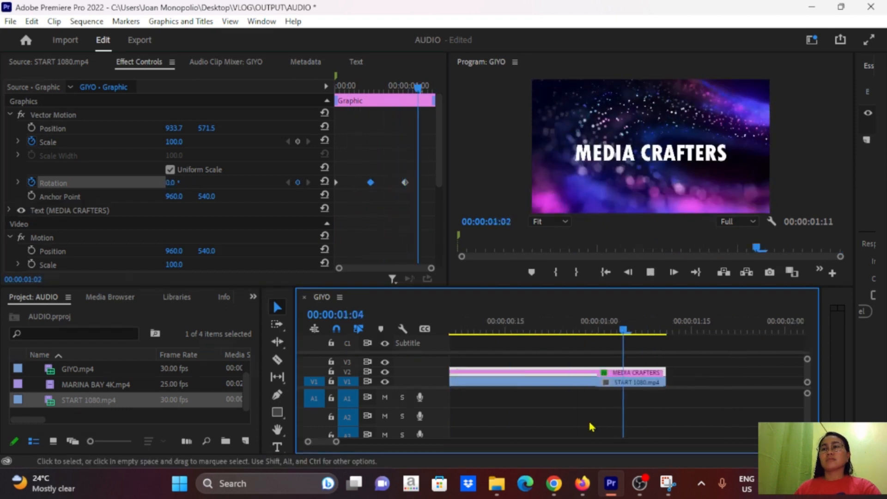
Delete all of the title's rotation keyframes and return the playhead to the start of the sequence
drag(418, 198, 311, 164)
key(Delete)
drag(621, 331, 131, 317)
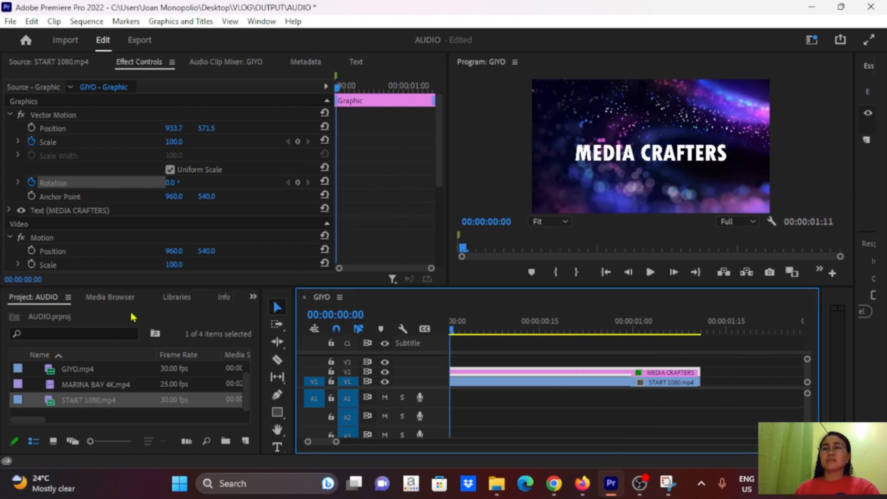
Move the title's Vector Motion anchor point in the program preview to about 692.5, 817.9
scroll(242, 204, down, 2)
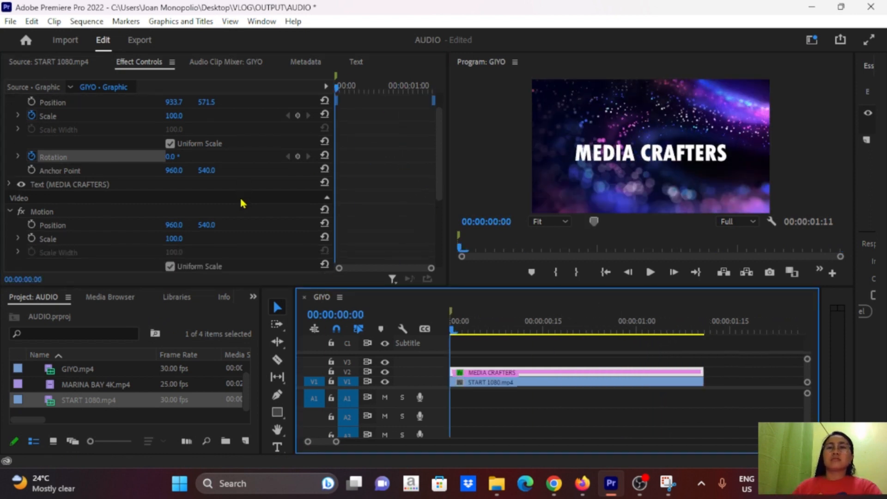
scroll(242, 204, down, 2)
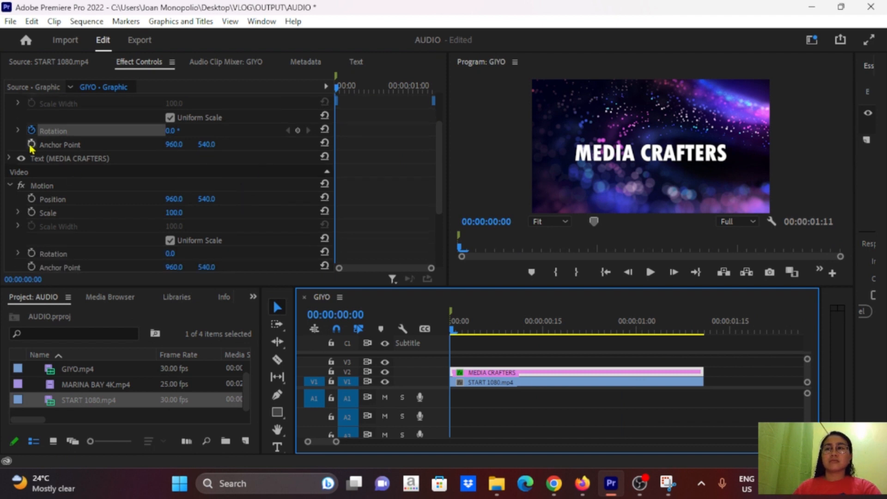
click(653, 161)
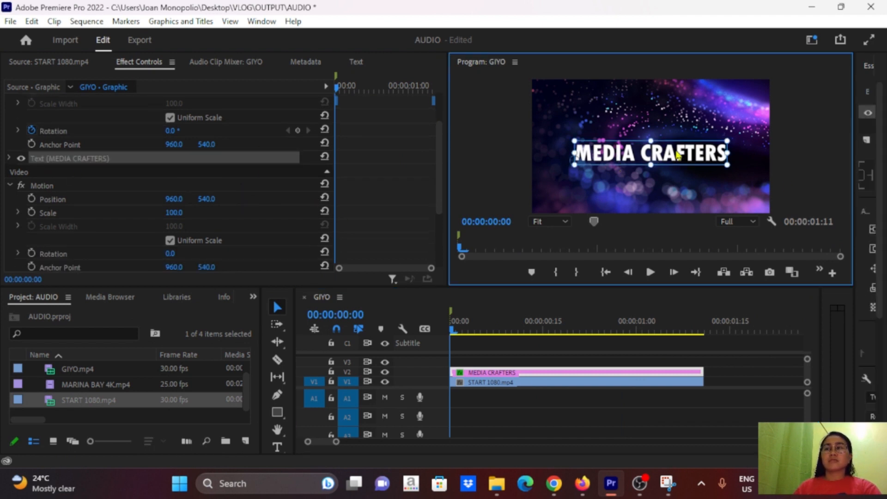
double_click(663, 156)
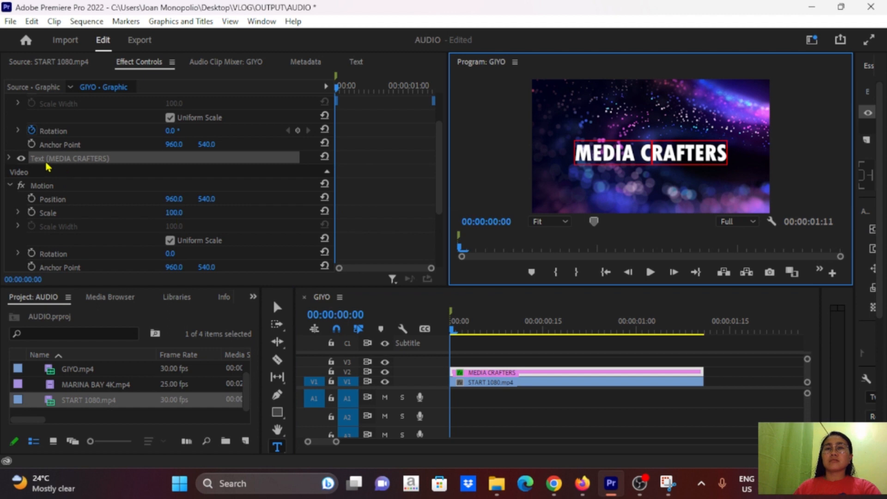
click(520, 304)
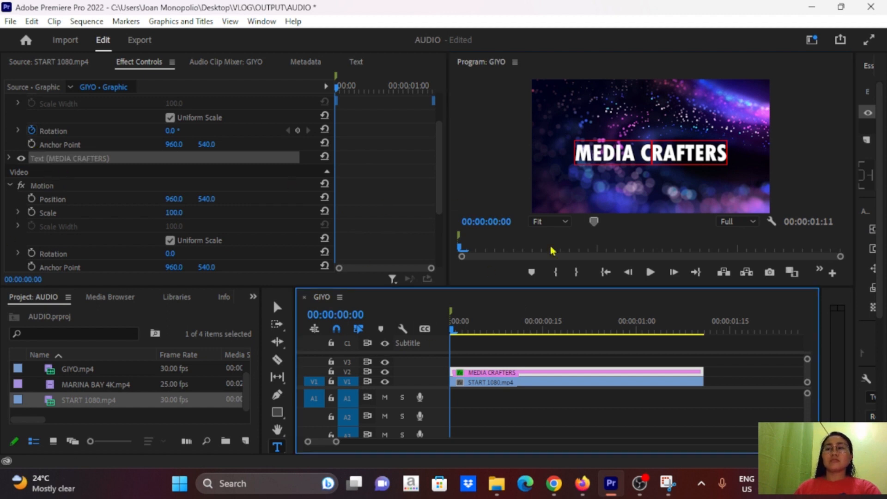
click(48, 141)
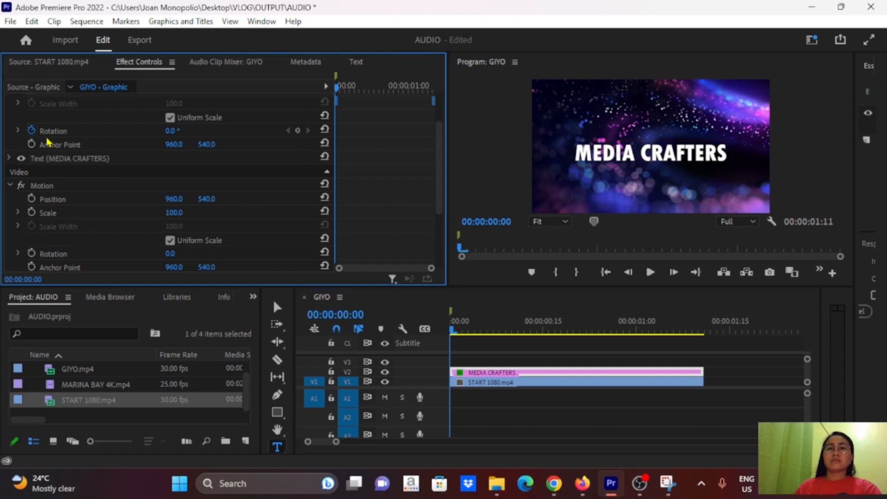
click(62, 146)
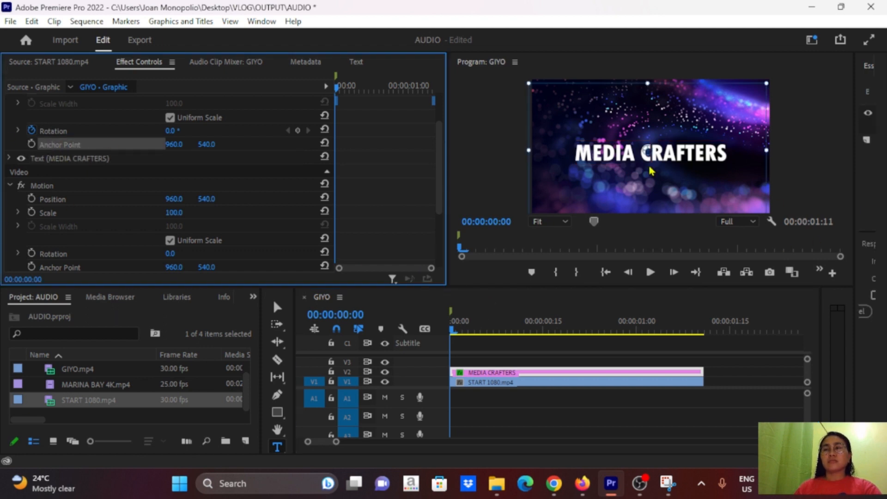
drag(651, 158, 614, 179)
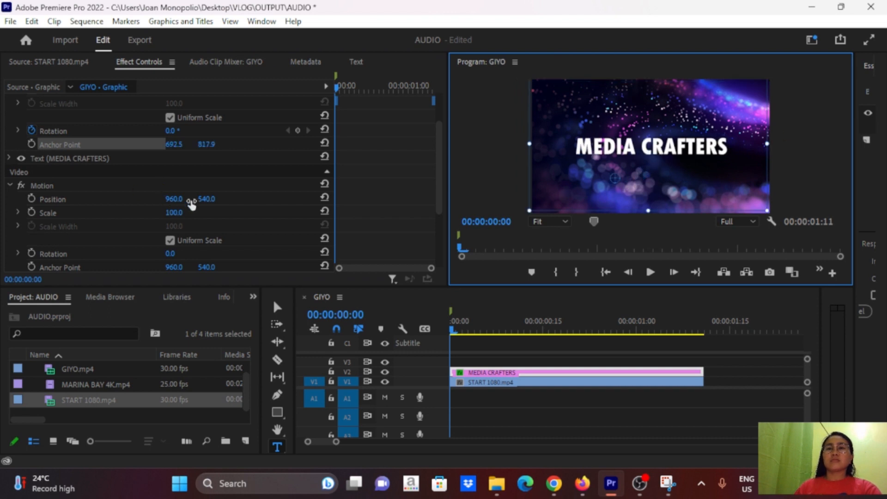
Keyframe the title's anchor point at 692.5, 817.9 at the start, 922.5, 1204.9 at 00:00:00:19 and 356.5, 739.9 at 00:00:01:10
click(31, 144)
drag(341, 93, 384, 100)
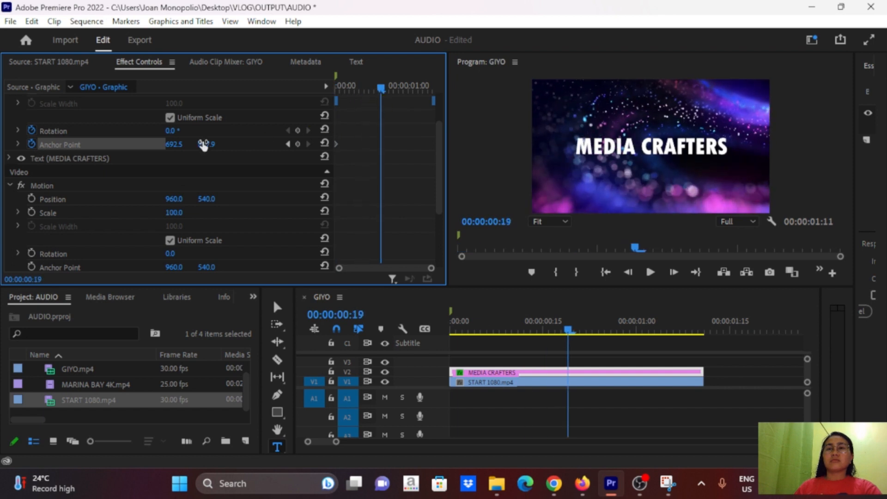
drag(174, 145, 281, 144)
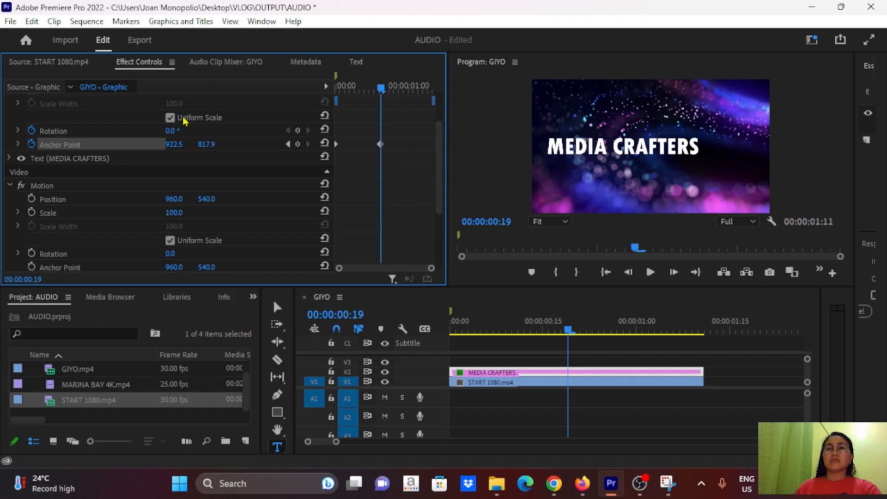
drag(205, 144, 385, 144)
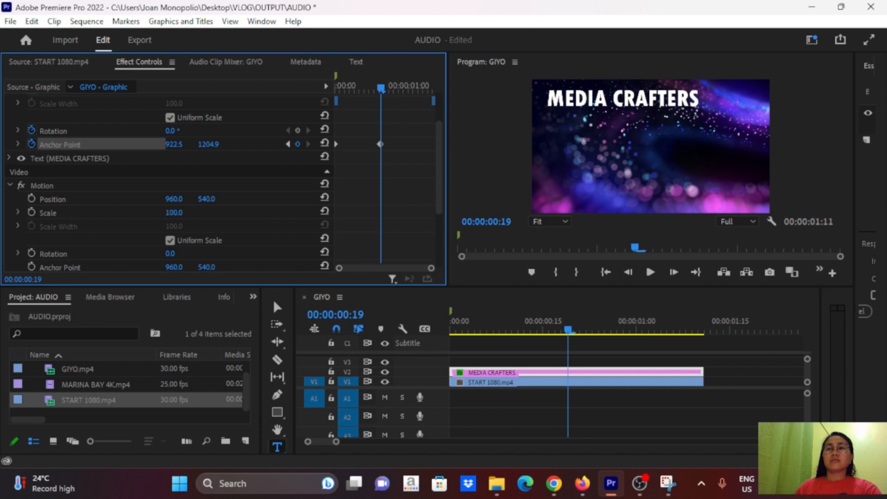
drag(380, 88, 434, 96)
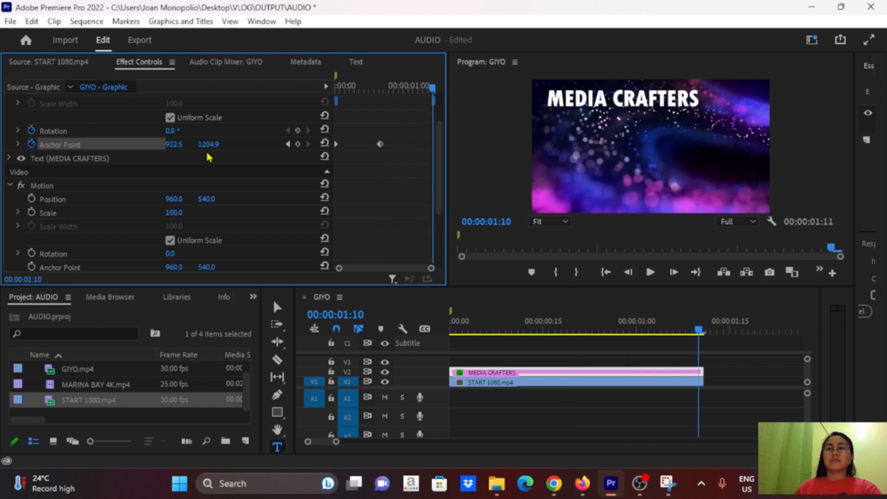
mouse_move(177, 147)
mouse_down()
mouse_move(9, 147)
mouse_move(194, 144)
mouse_up()
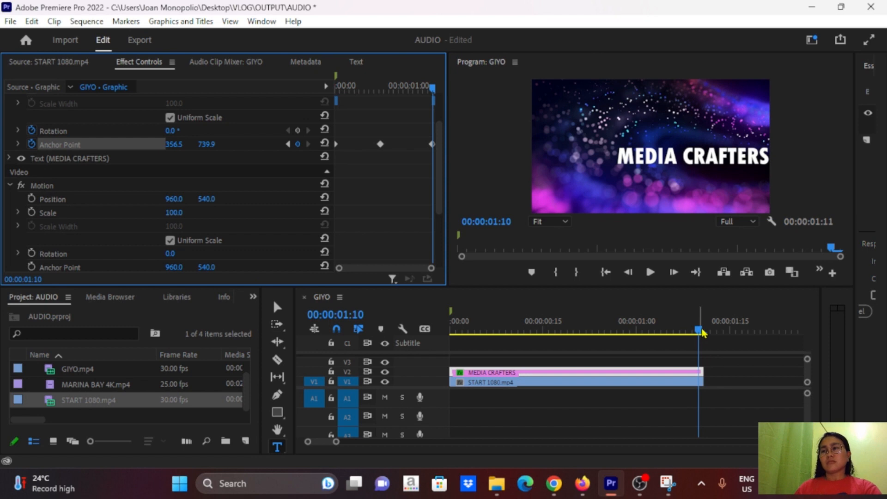
Play back the sequence from the start to review the title's anchor point animation
click(366, 377)
key(Home)
key(space)
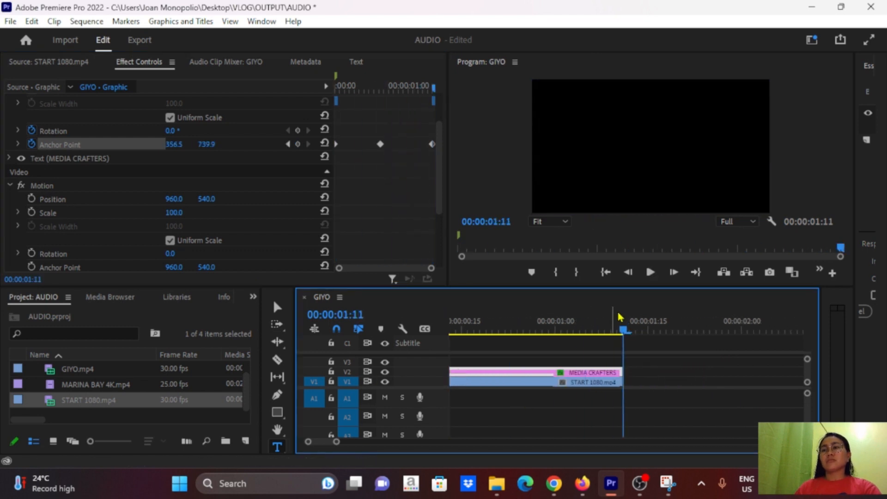
key(Home)
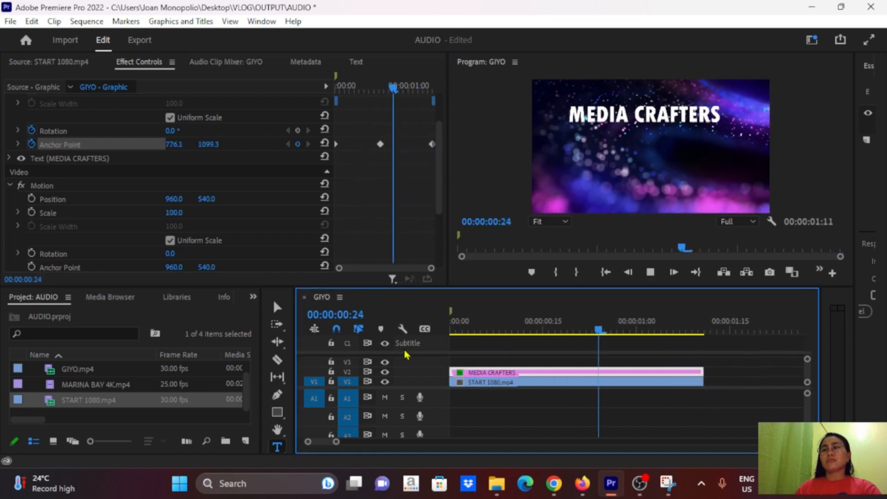
drag(625, 333, 417, 335)
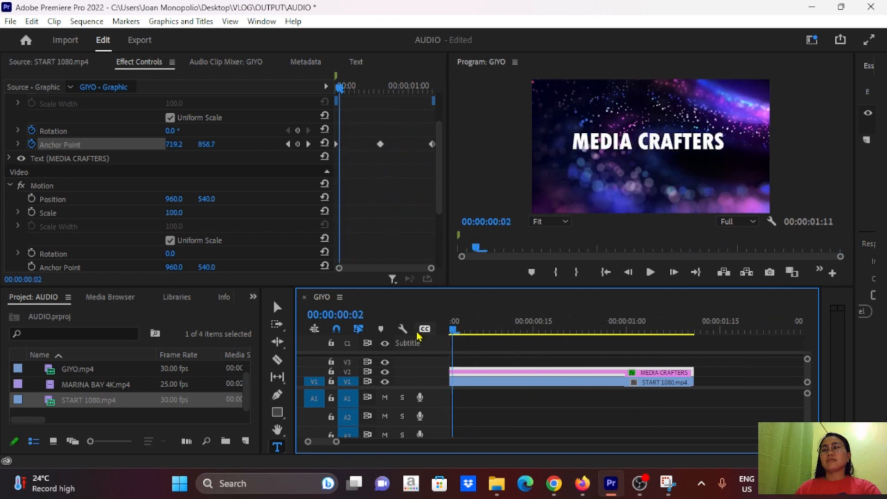
key(space)
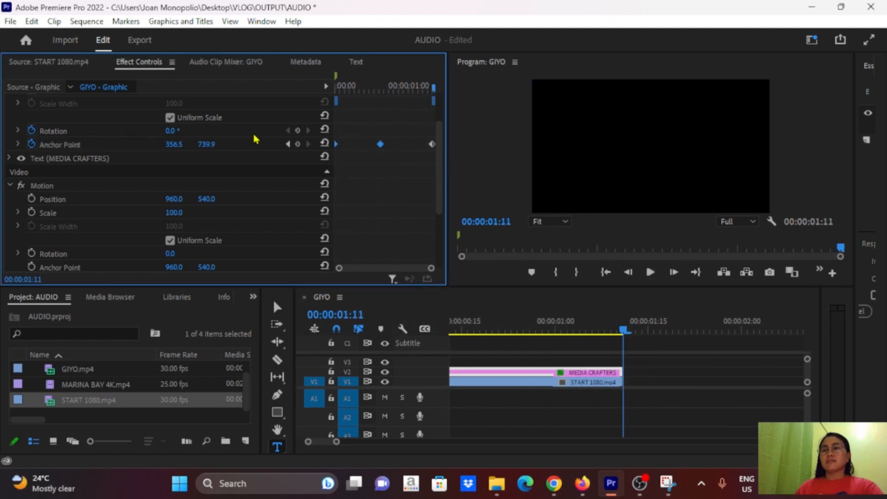
Delete all of the title's anchor point keyframes and return the playhead to the start of the sequence
drag(364, 119, 436, 179)
key(Delete)
drag(626, 332, 341, 358)
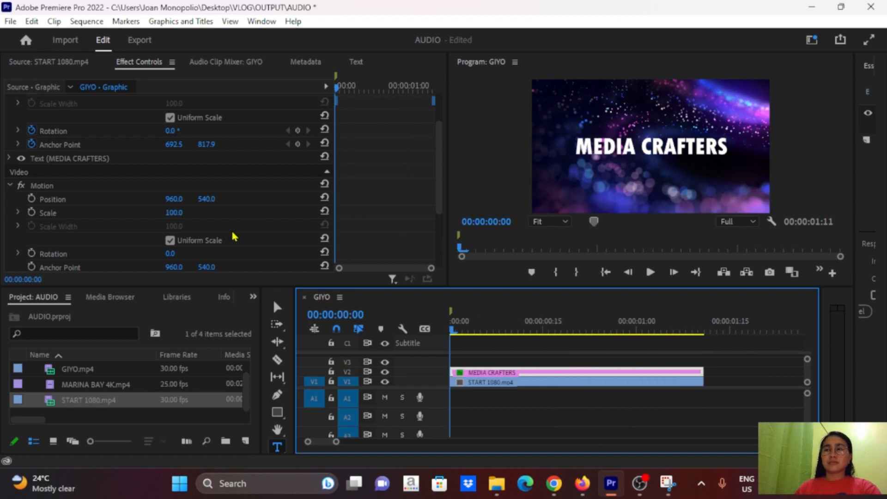
Keyframe the title's opacity from 100% at the start to 0% at 00:00:00:20 and back to 100% at 00:00:01:11
scroll(224, 174, down, 2)
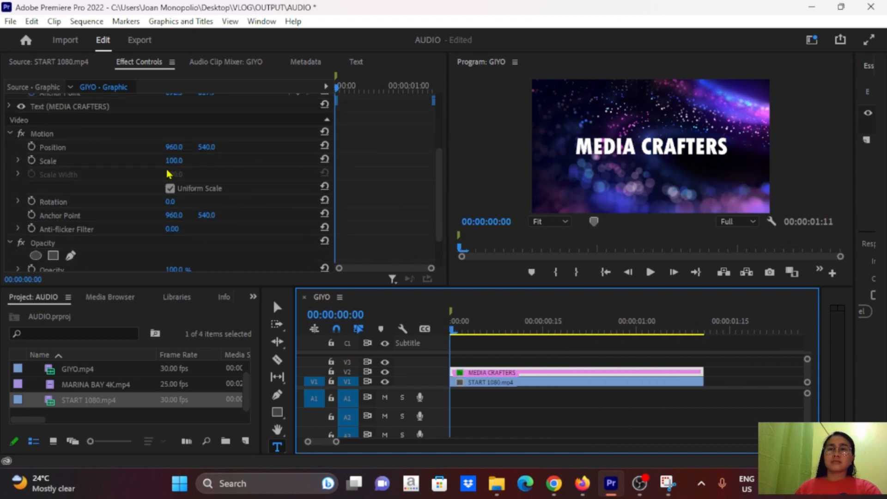
scroll(168, 173, down, 2)
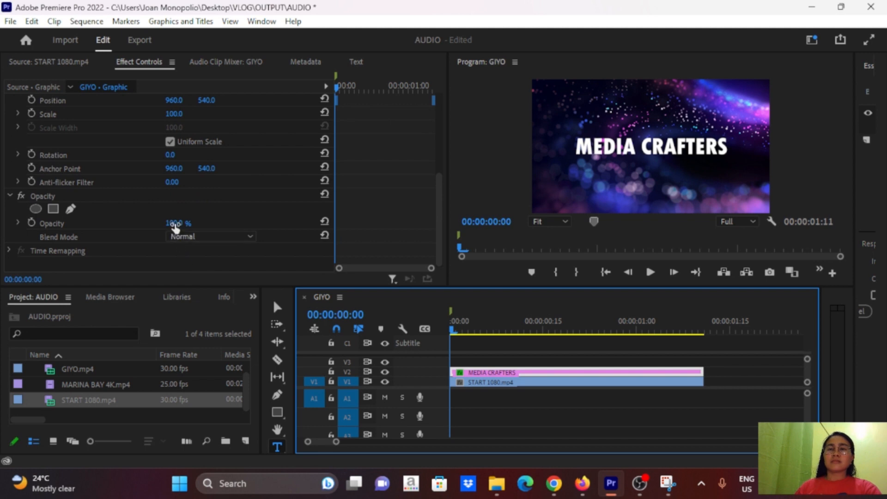
click(32, 224)
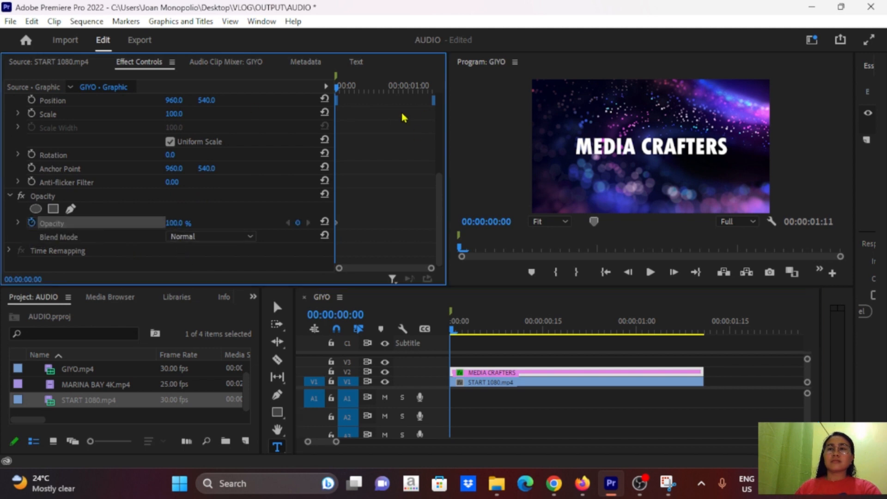
click(381, 92)
drag(382, 97, 384, 96)
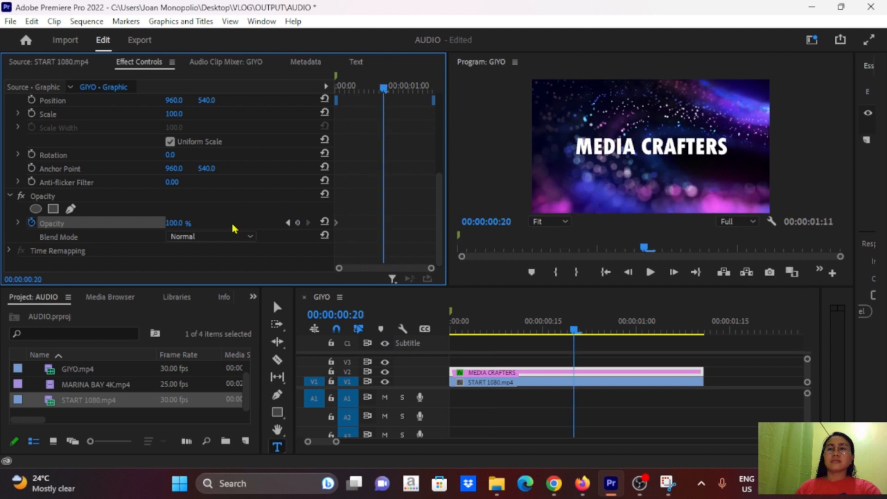
drag(176, 223, 130, 223)
drag(385, 89, 451, 102)
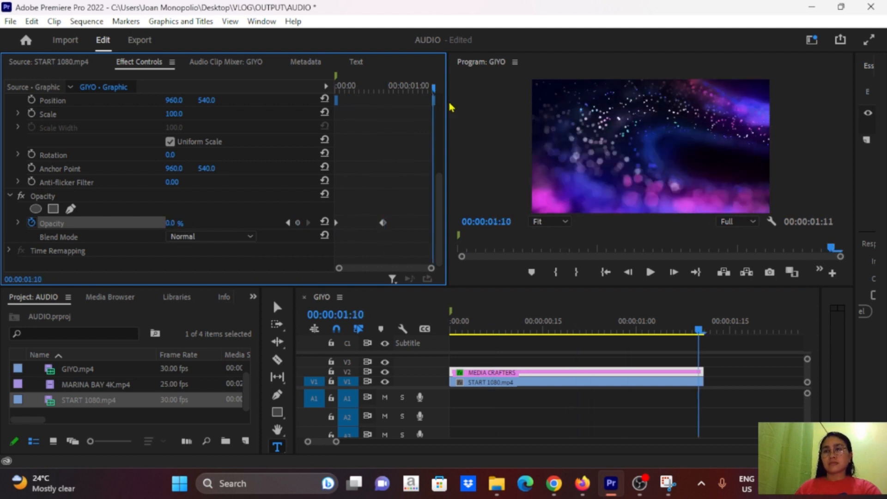
click(171, 223)
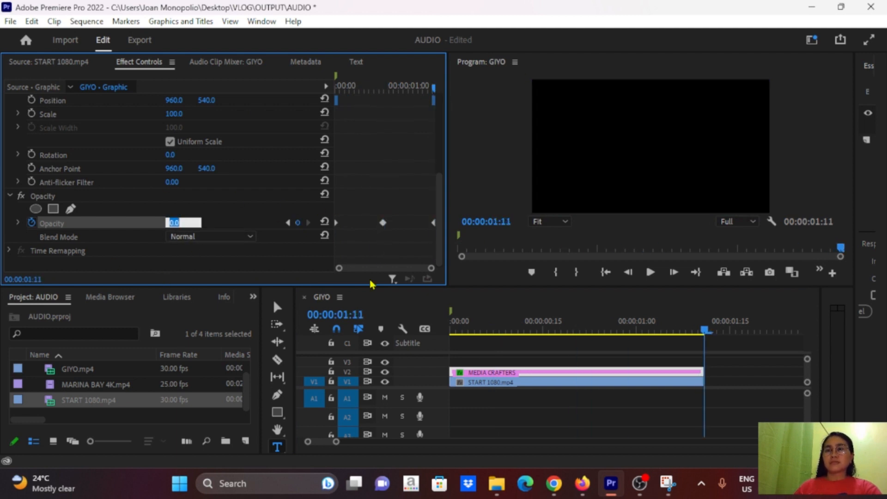
text(100)
key(Return)
Shift the title's last opacity keyframe slightly earlier and play back the fade from the start of the sequence
drag(703, 330, 445, 379)
drag(433, 222, 424, 223)
key(space)
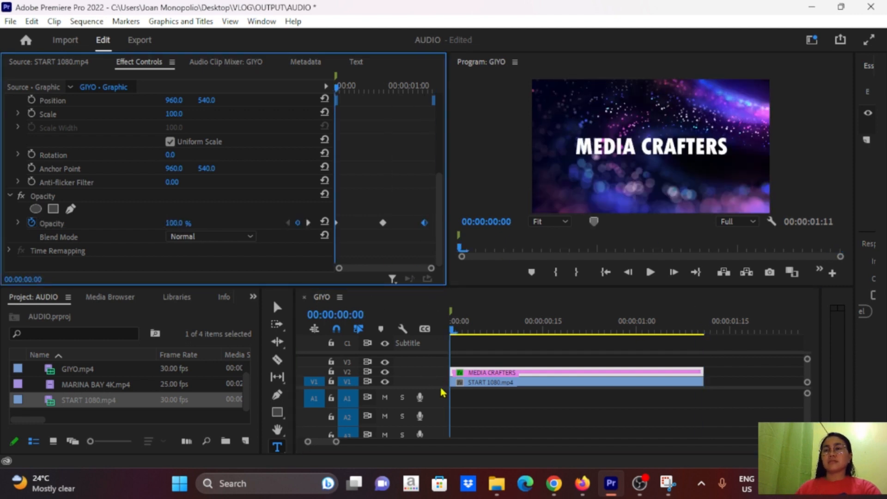
key(space)
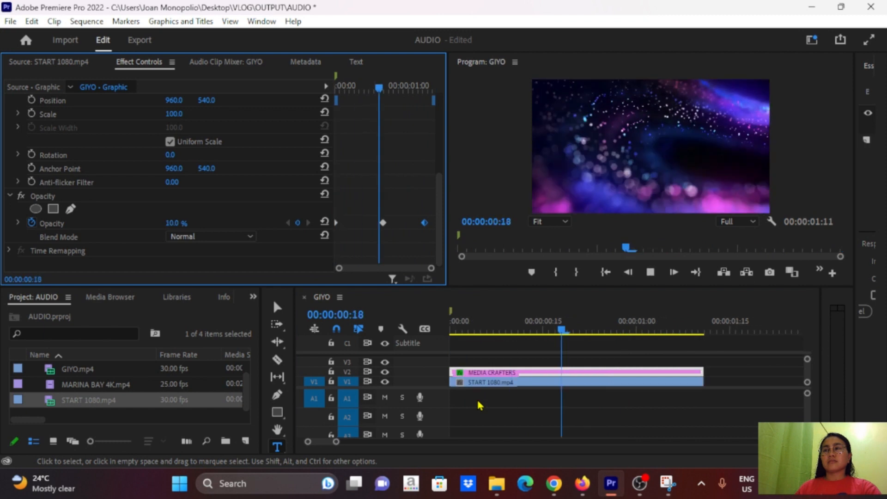
Delete all of the title's opacity keyframes after the playback and return the playhead to the start of the sequence
key(space)
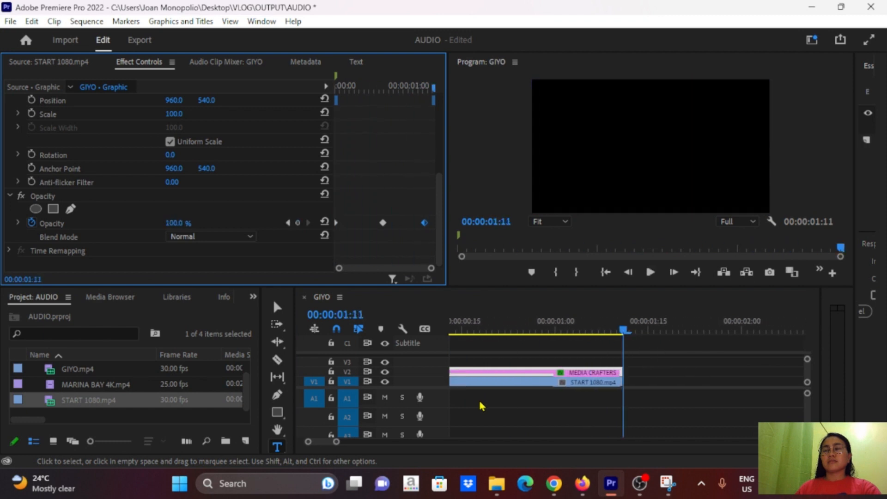
key(space)
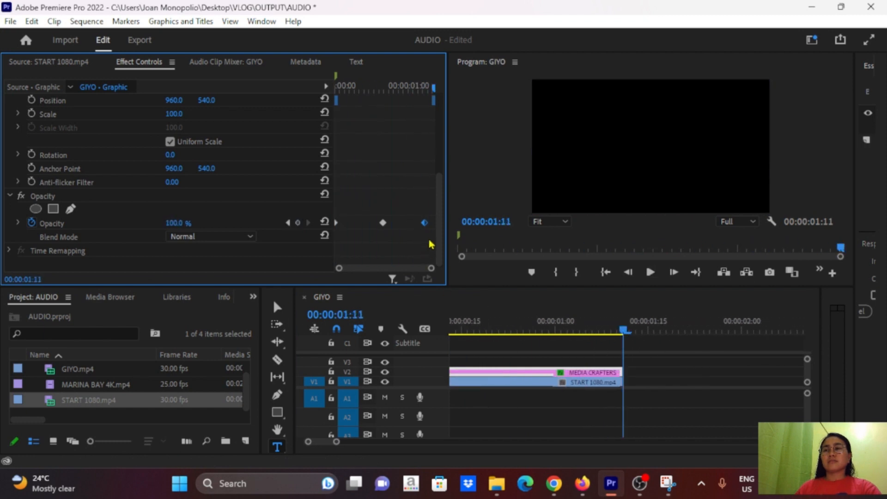
drag(430, 243, 324, 212)
key(Delete)
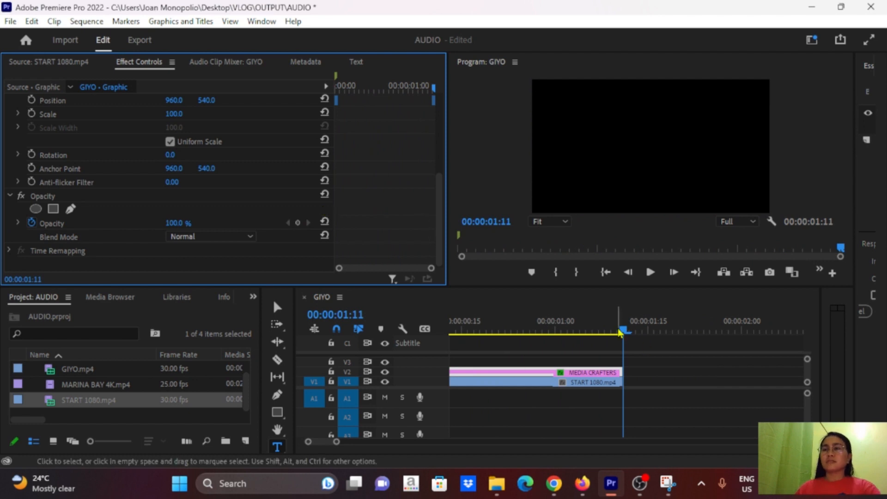
drag(623, 330, 380, 331)
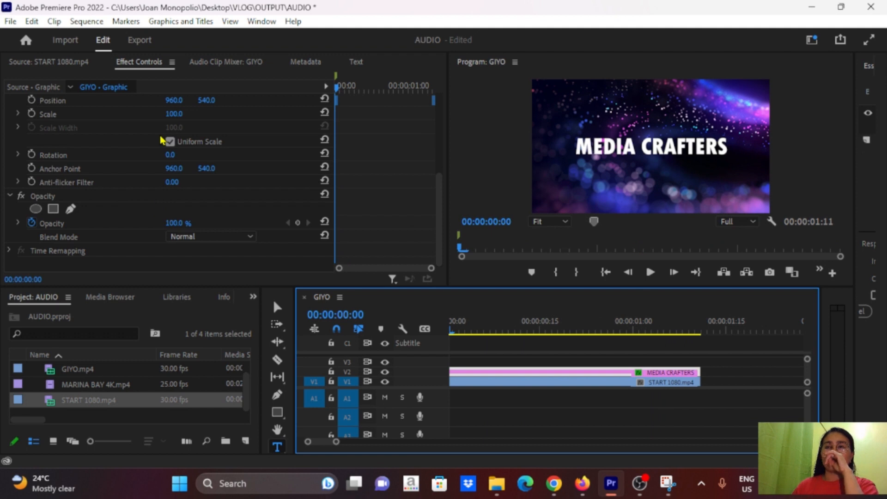
Turn off opacity keyframing, move the title above the frame to position 964, -93 and set its scale to 150
click(172, 114)
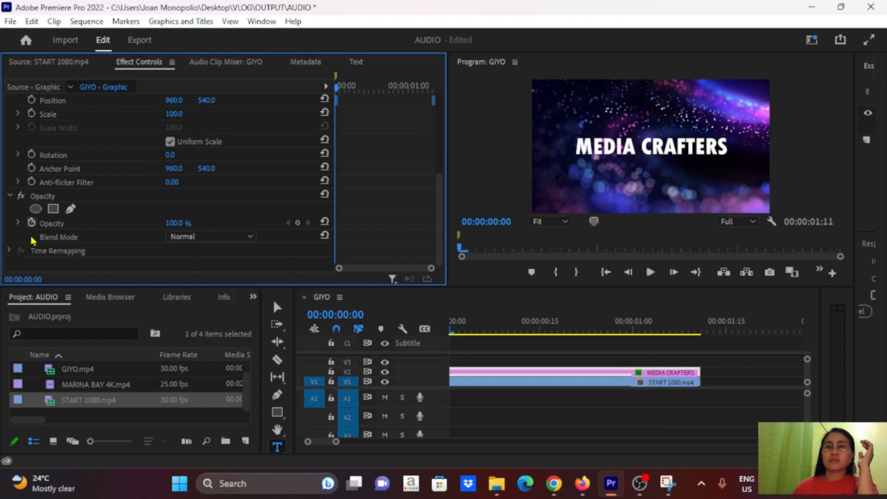
text(0)
key(Return)
drag(172, 114, 197, 117)
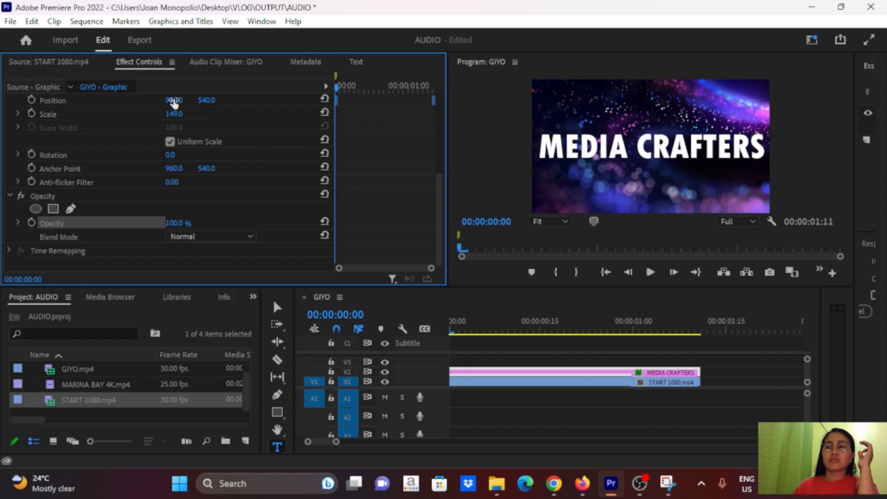
drag(173, 100, 28, 100)
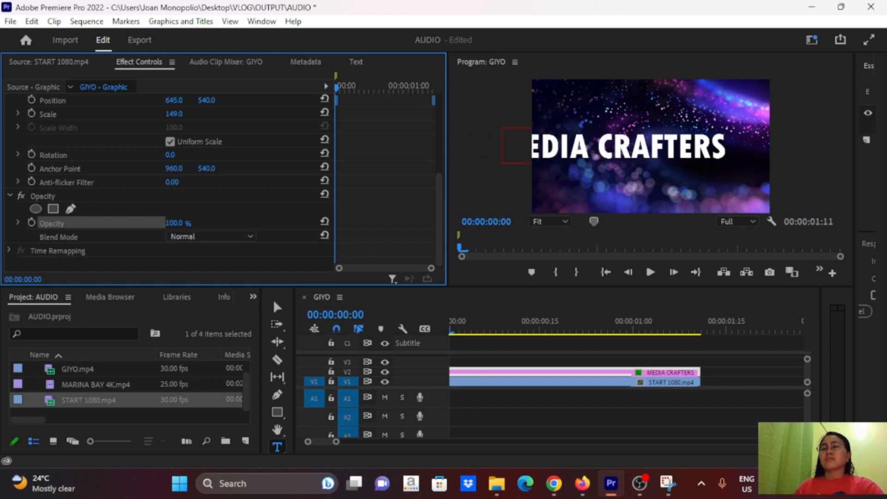
drag(138, 100, 284, 100)
drag(207, 100, 0, 100)
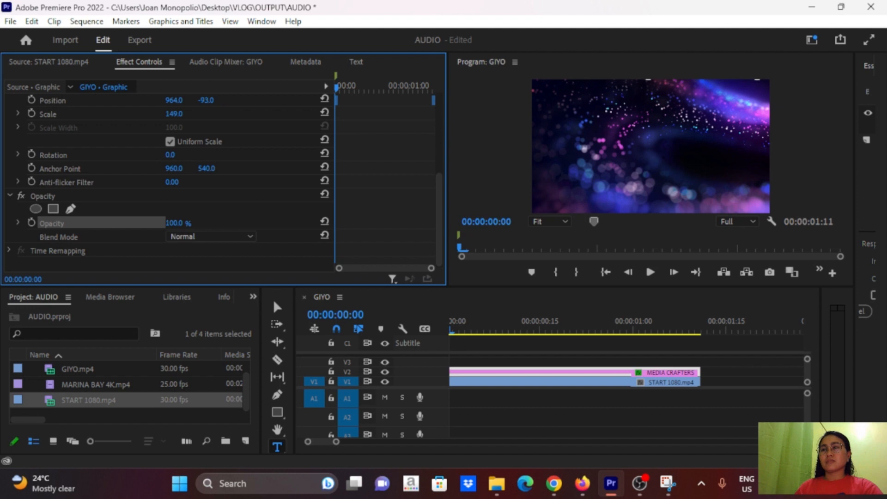
click(173, 115)
text(150)
key(Return)
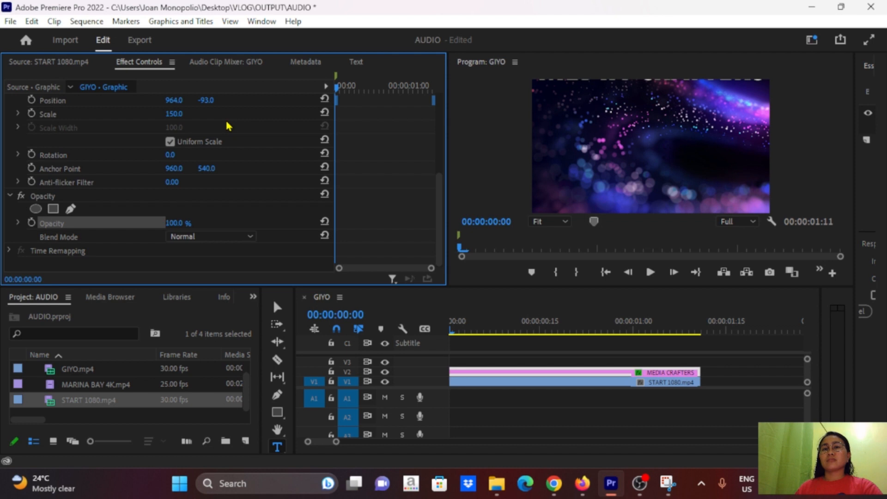
Start keyframing the title's Motion position and scale at the beginning of the sequence and move the playhead to 00:00:00:24
click(32, 99)
click(31, 114)
drag(337, 88, 396, 108)
drag(205, 102, 489, 100)
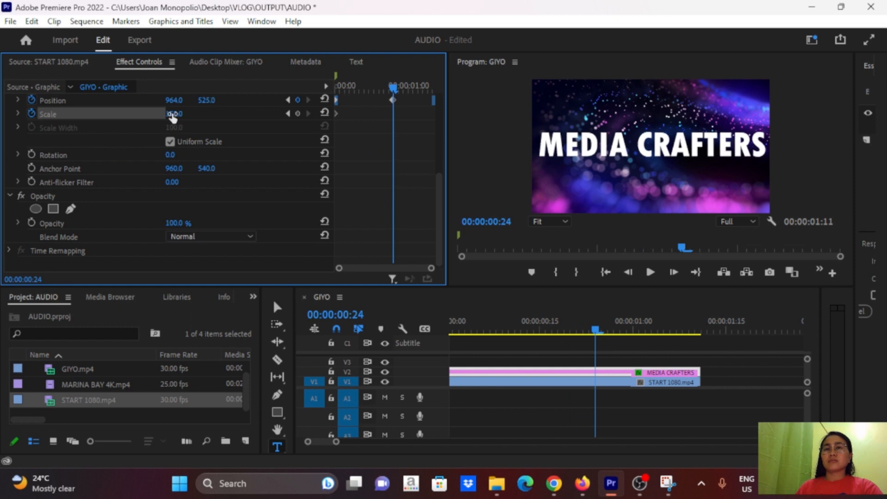
drag(173, 114, 111, 114)
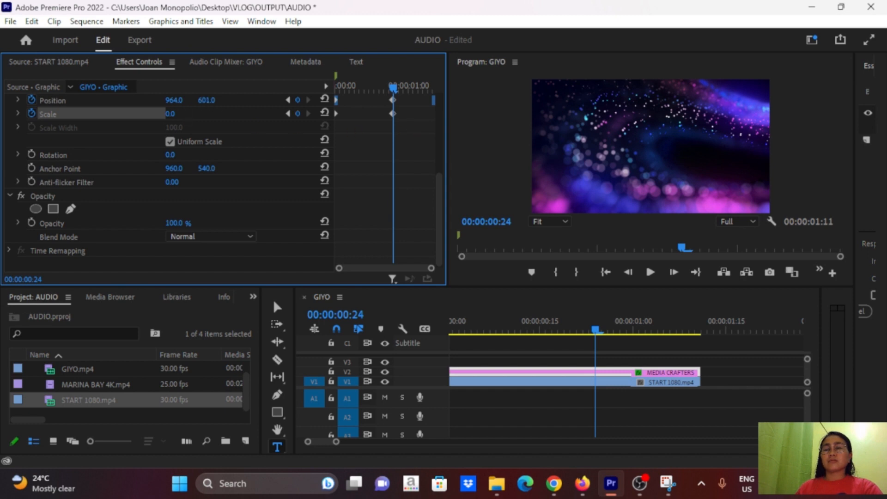
scroll(380, 95, up, 1)
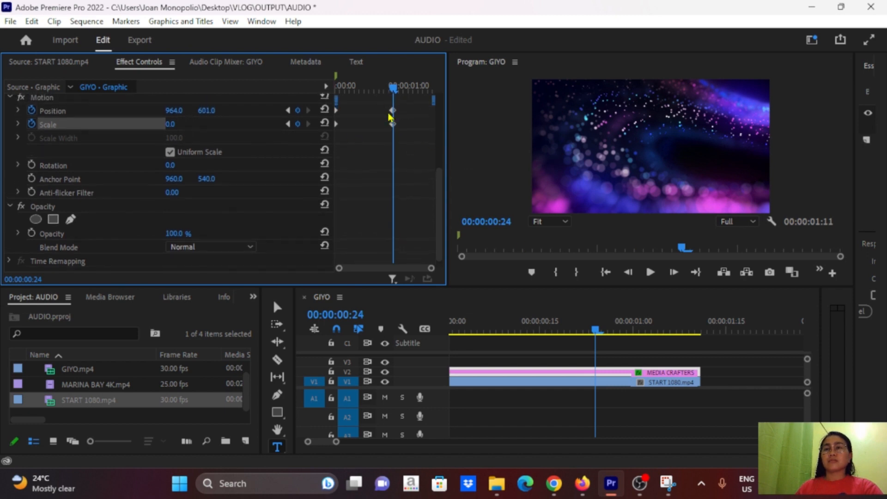
drag(395, 121, 432, 138)
click(408, 103)
key(Delete)
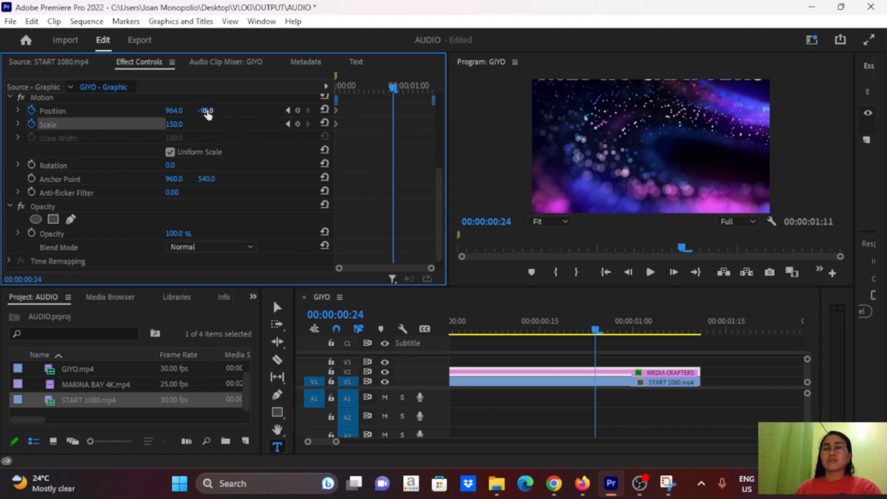
Keyframe the title at 00:00:00:24 with position 964, 925 and scale 0
drag(207, 114, 342, 115)
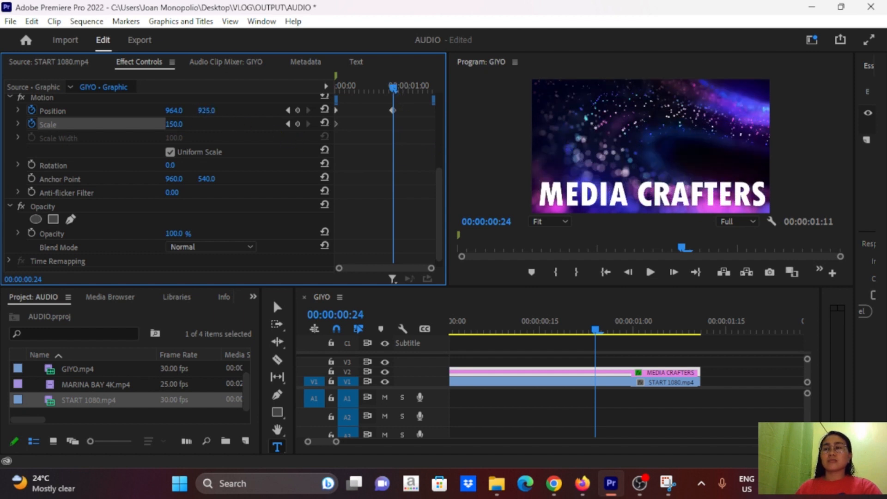
drag(172, 125, 112, 124)
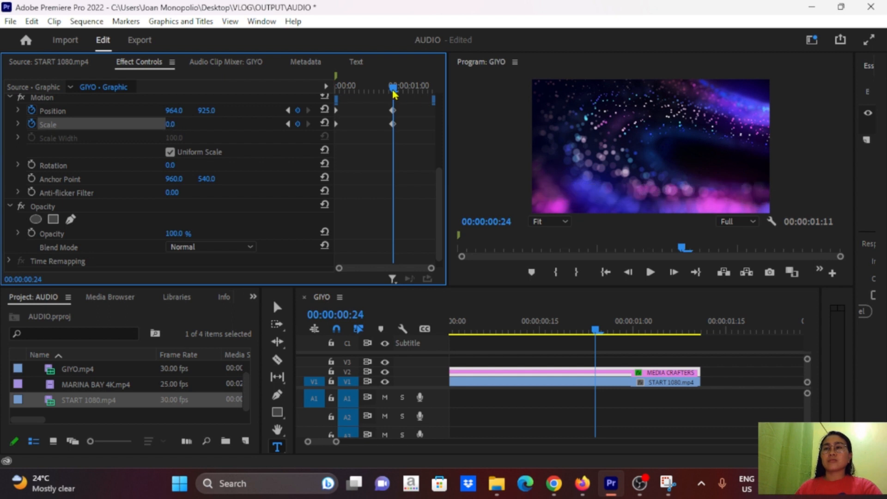
drag(394, 94, 429, 99)
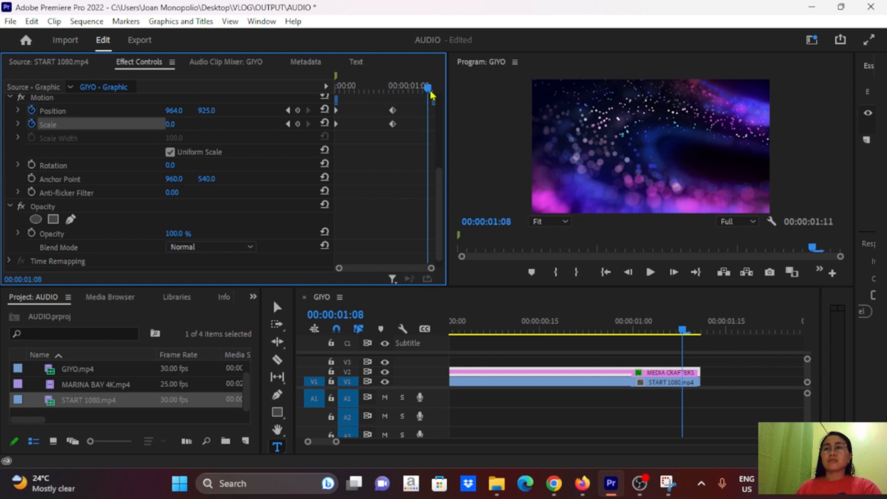
drag(427, 88, 394, 91)
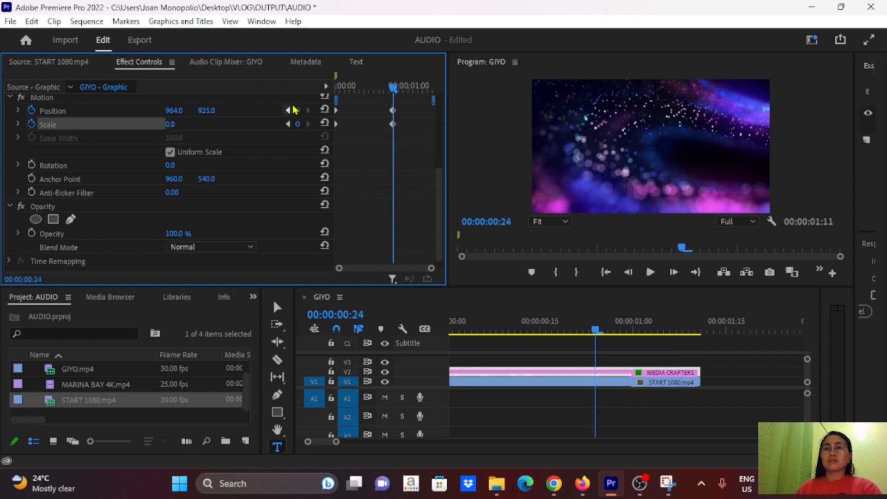
Set the title's opacity to 0% and add an opacity keyframe at 00:00:00:24
scroll(277, 197, down, 1)
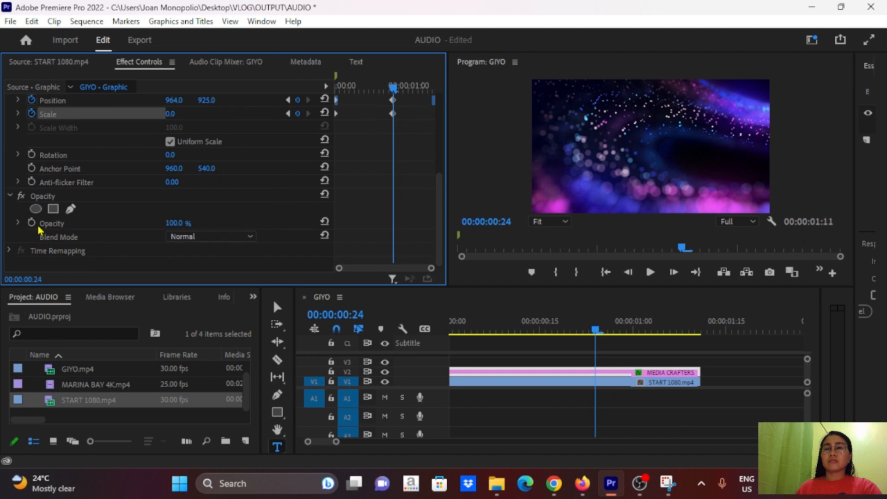
drag(171, 224, 122, 224)
click(32, 223)
Keyframe the title at 00:00:01:05 with position 964, 564, scale 150 and opacity 25%
drag(395, 87, 421, 87)
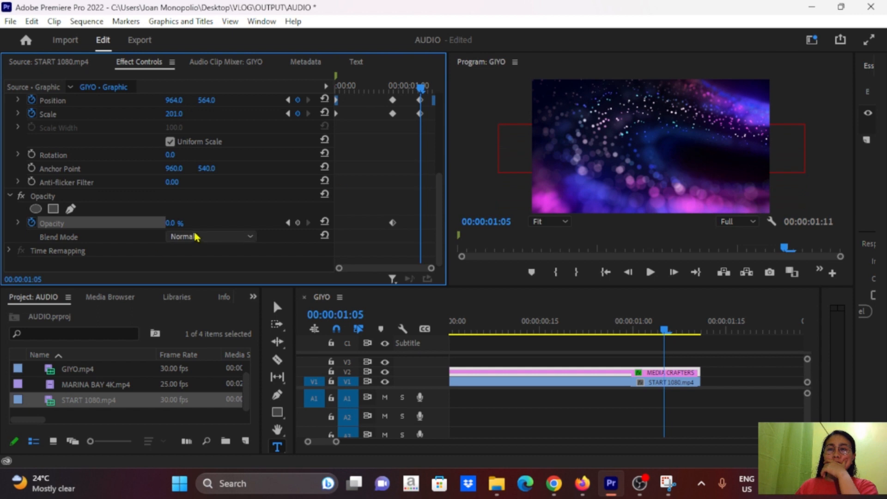
drag(171, 223, 144, 223)
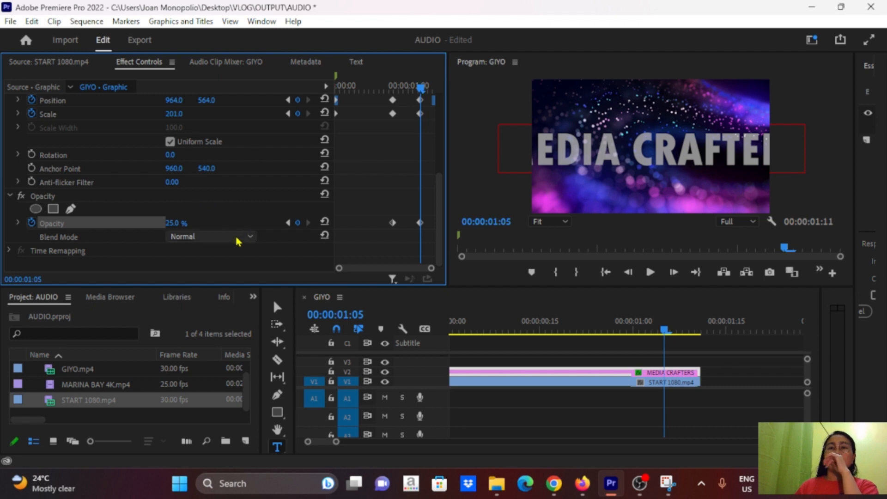
click(184, 114)
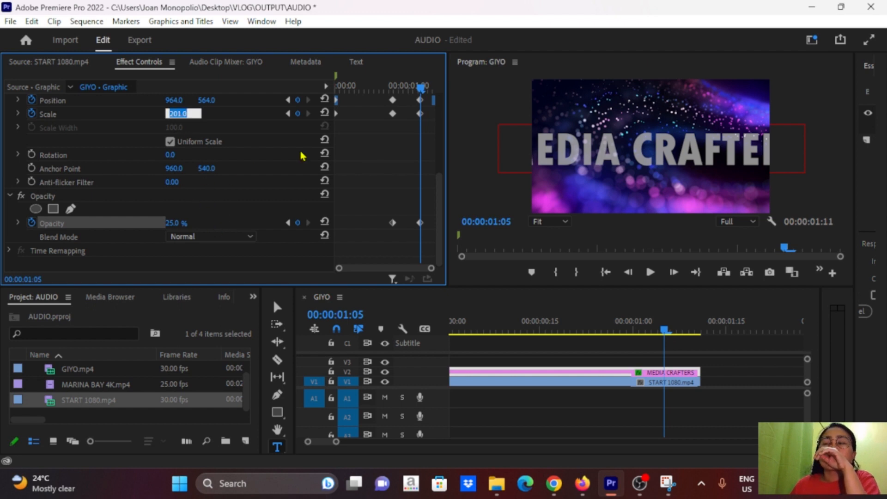
text(150)
key(Return)
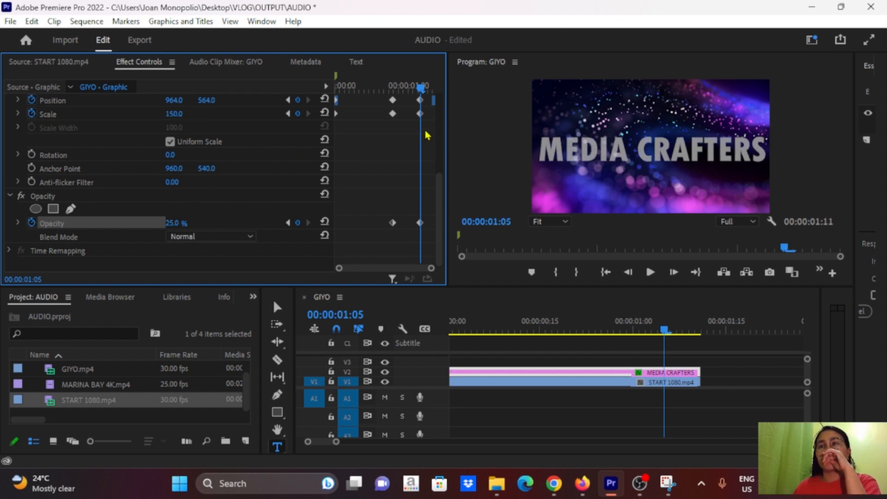
Play back the sequence from the start to review the combined position, scale and opacity animation
drag(420, 88, 305, 98)
key(space)
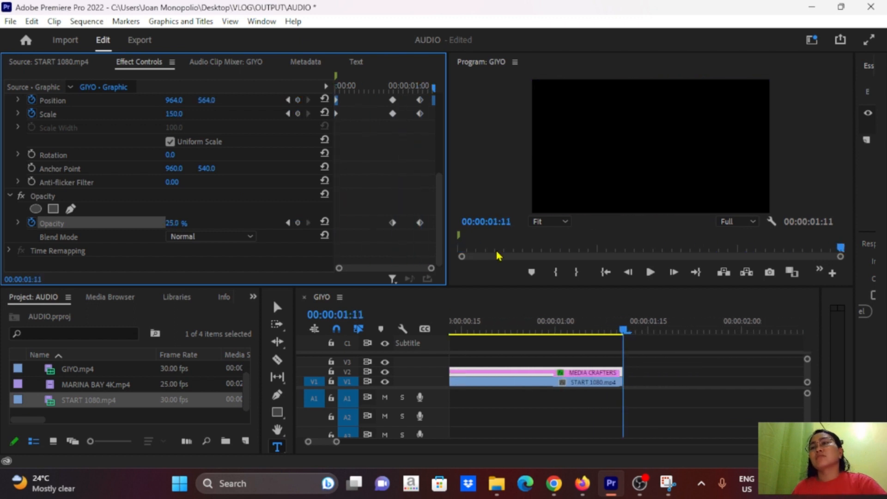
key(space)
key(space)
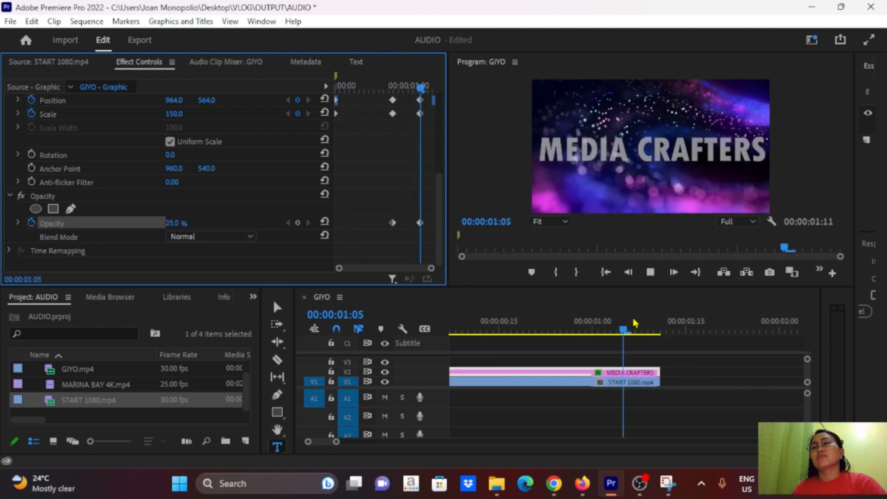
key(space)
Extend the START 1080.mp4 background clip to 00:00:02:24 and lengthen the MEDIA CRAFTERS title to just before its end
click(601, 383)
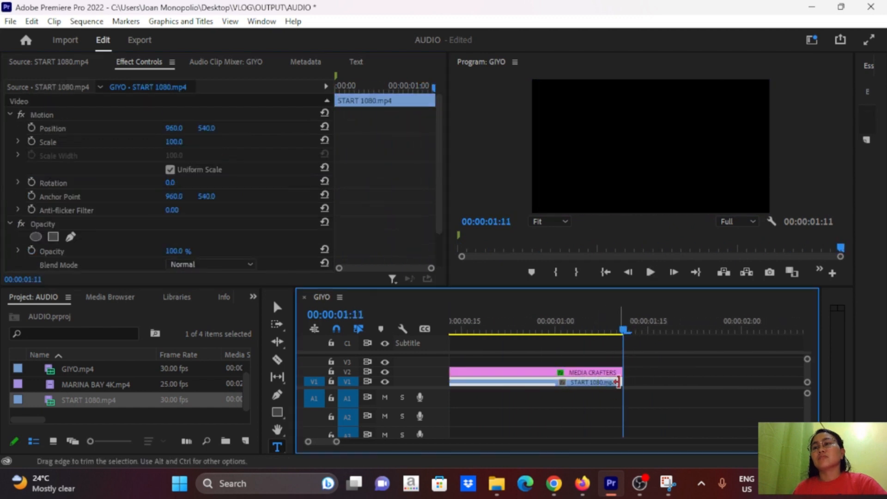
drag(619, 382, 812, 387)
click(549, 371)
drag(551, 372, 785, 372)
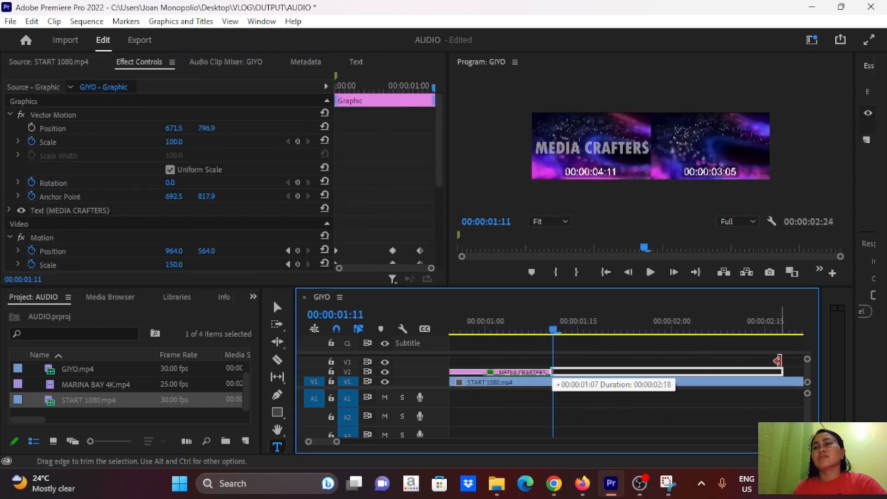
Play back the lengthened sequence and return the playhead to the start
key(space)
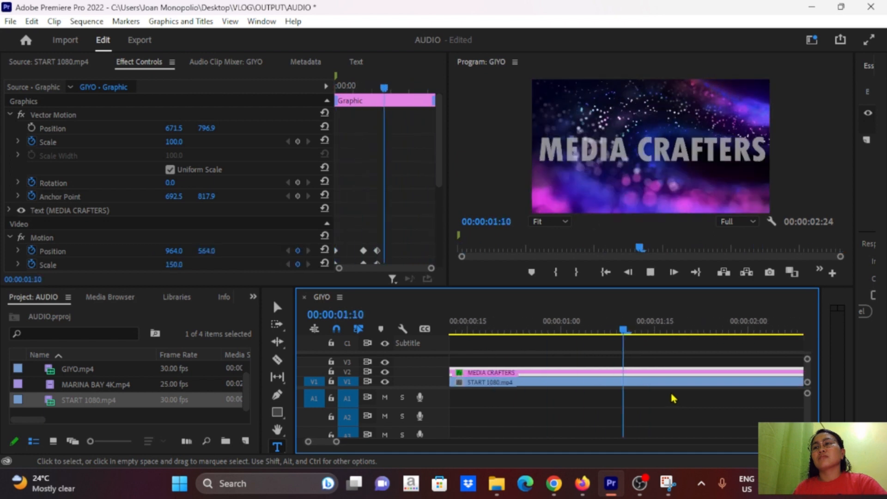
key(space)
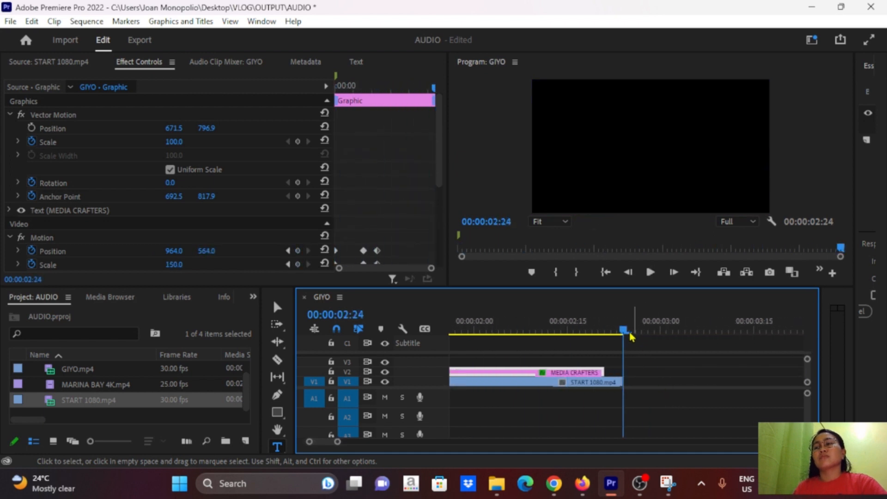
drag(629, 335, 85, 339)
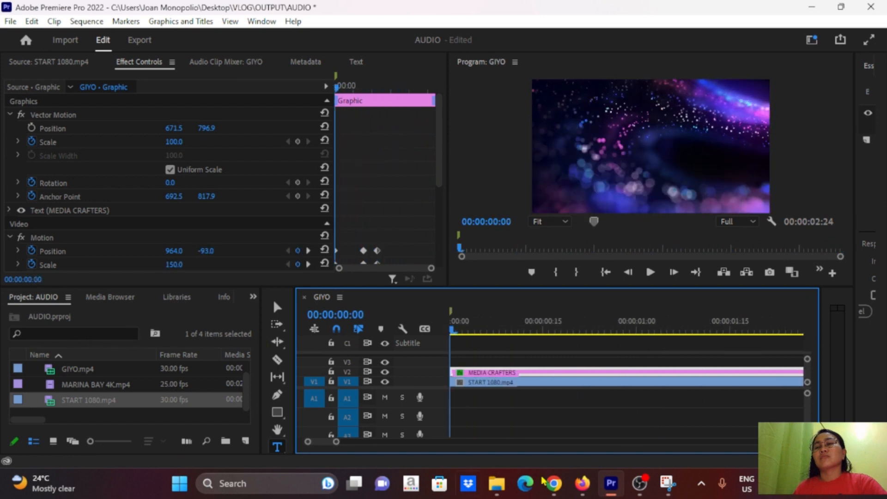
Delete all of the title's Motion position, Motion scale and opacity keyframes
drag(437, 166, 426, 141)
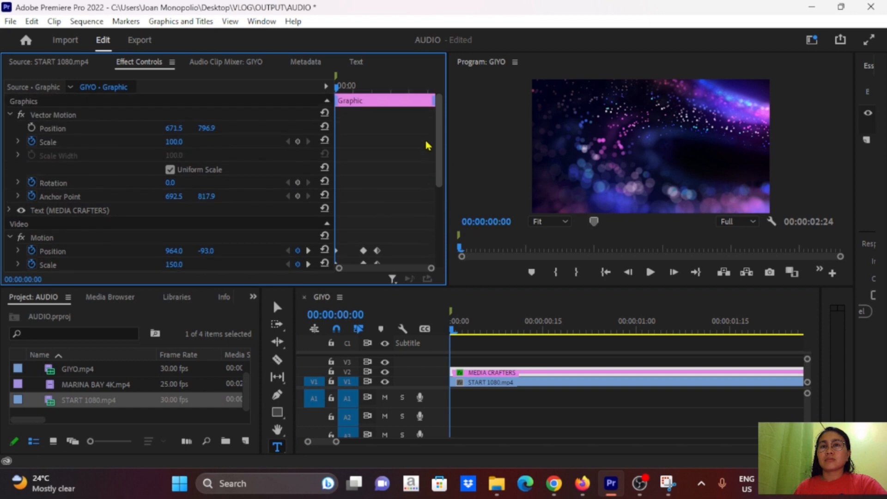
scroll(426, 145, down, 5)
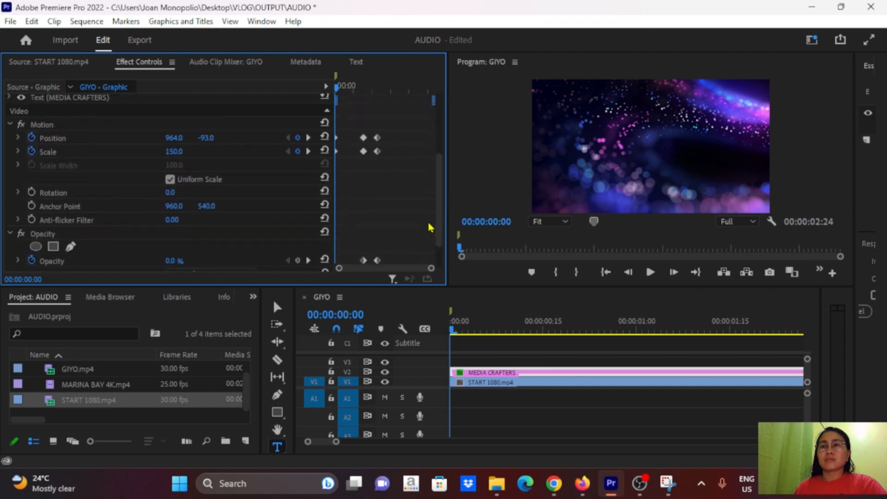
drag(394, 163, 303, 119)
key(Delete)
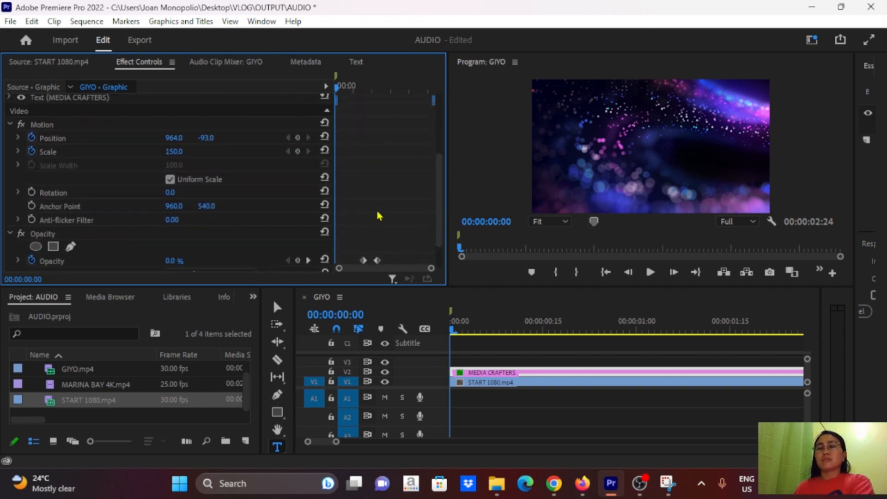
scroll(377, 214, down, 3)
drag(352, 192, 410, 240)
scroll(402, 212, up, 5)
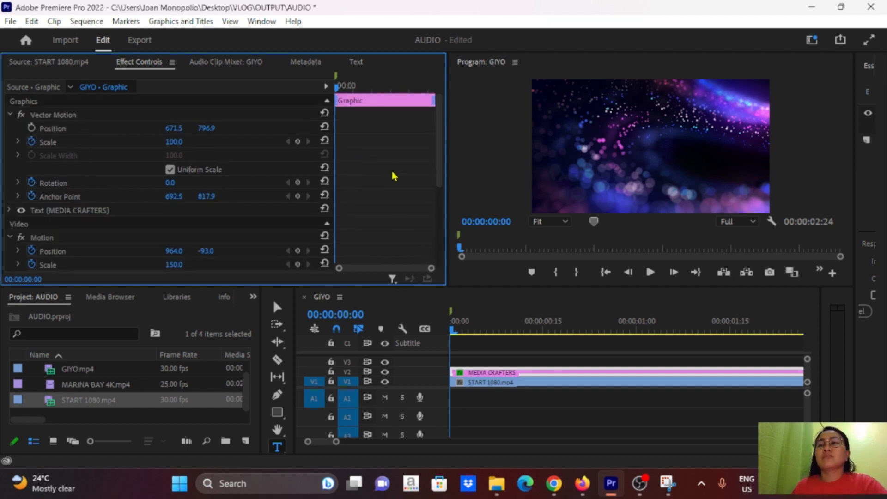
Try to bring the title back into frame with a Vector Motion vertical position of 574.9 and a Motion vertical position of -68.0
drag(337, 89, 274, 123)
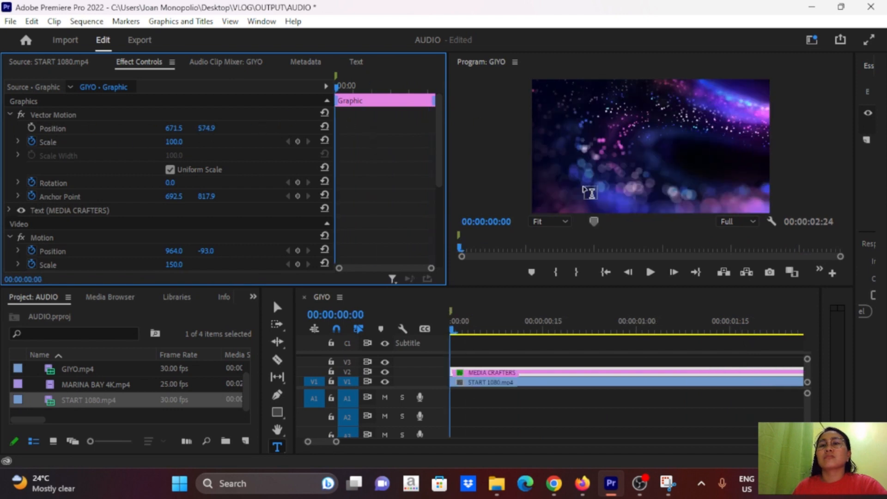
scroll(217, 126, down, 5)
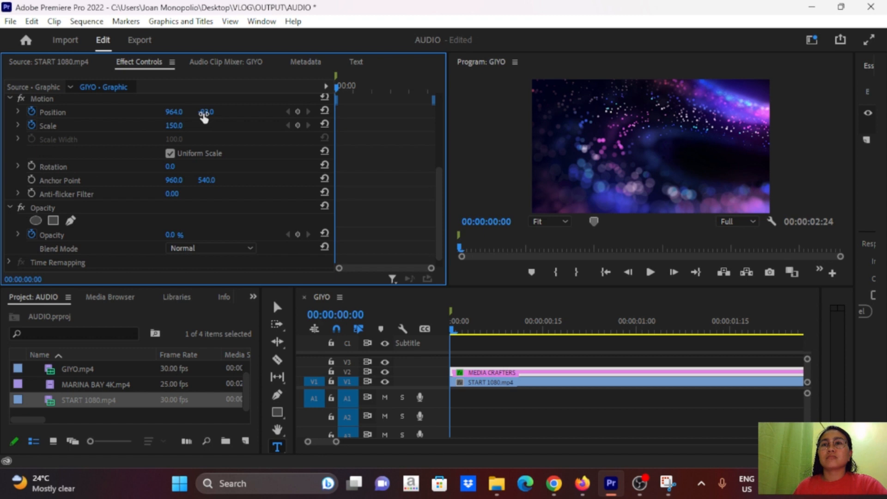
drag(203, 114, 214, 113)
drag(440, 209, 441, 103)
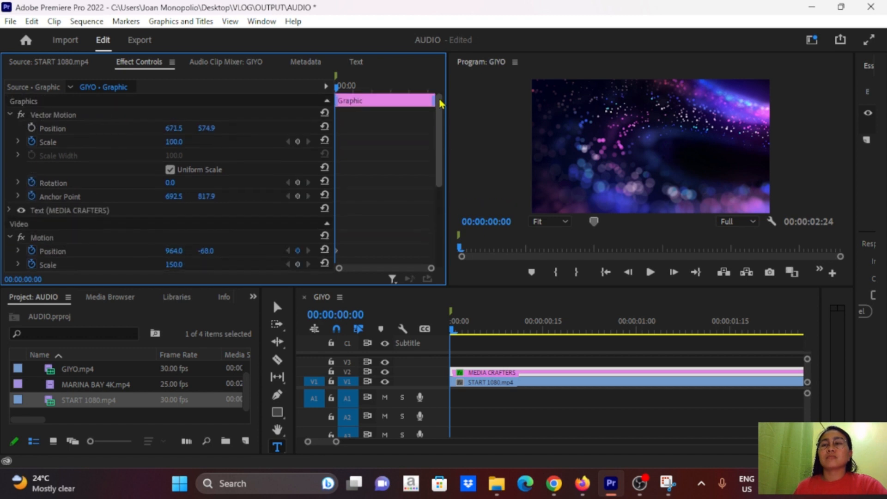
Delete the old title from the timeline and create a new MEDIA CRAFTERS text title over the background
click(486, 377)
key(Delete)
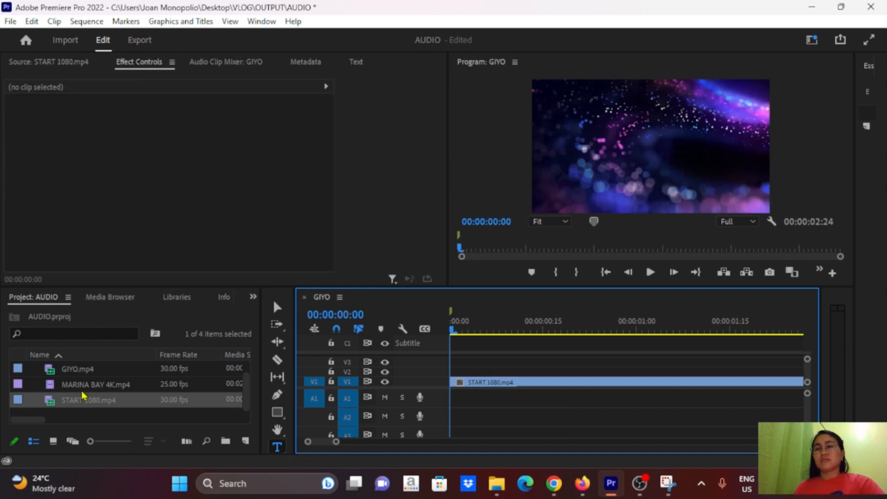
click(277, 446)
click(628, 145)
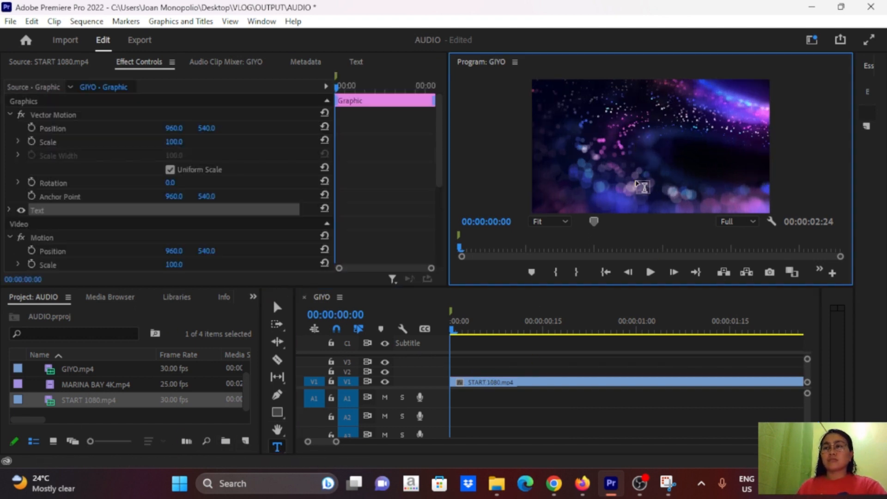
text(MEDIA CRAFTERS)
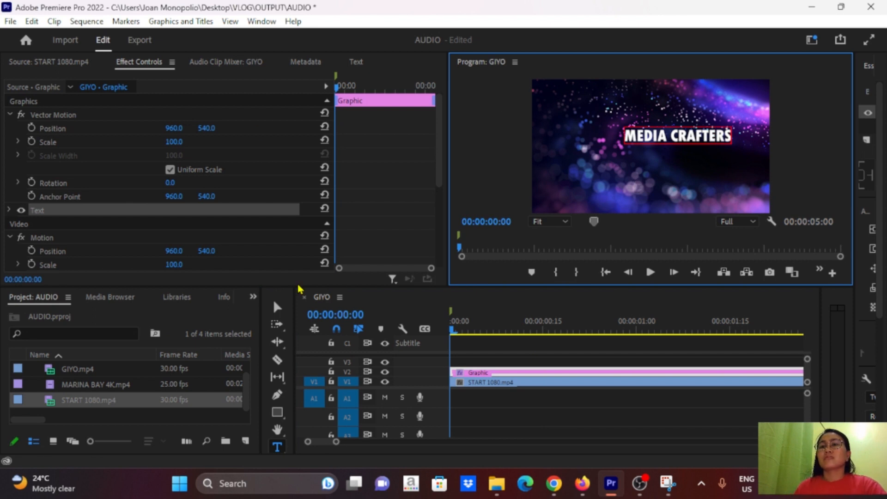
Enlarge the new MEDIA CRAFTERS title and move it to about the centre of the frame
click(278, 307)
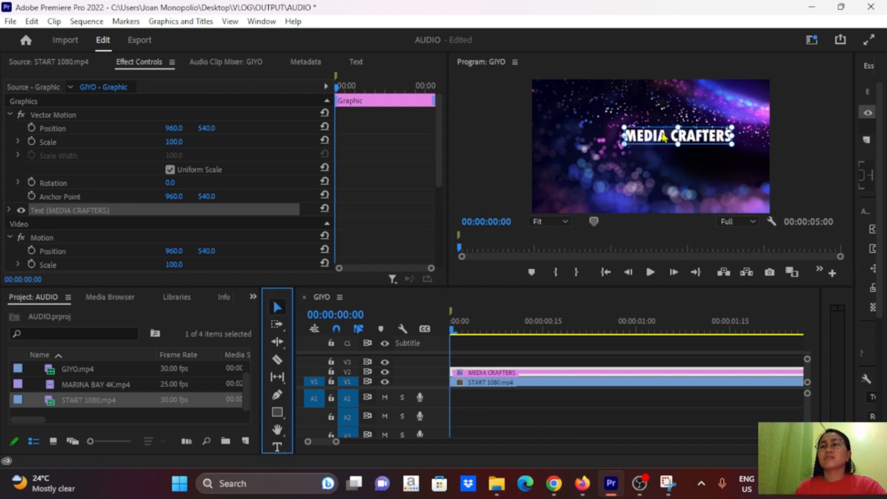
drag(663, 137, 635, 156)
mouse_move(704, 142)
mouse_down()
mouse_move(761, 128)
mouse_move(695, 151)
mouse_up()
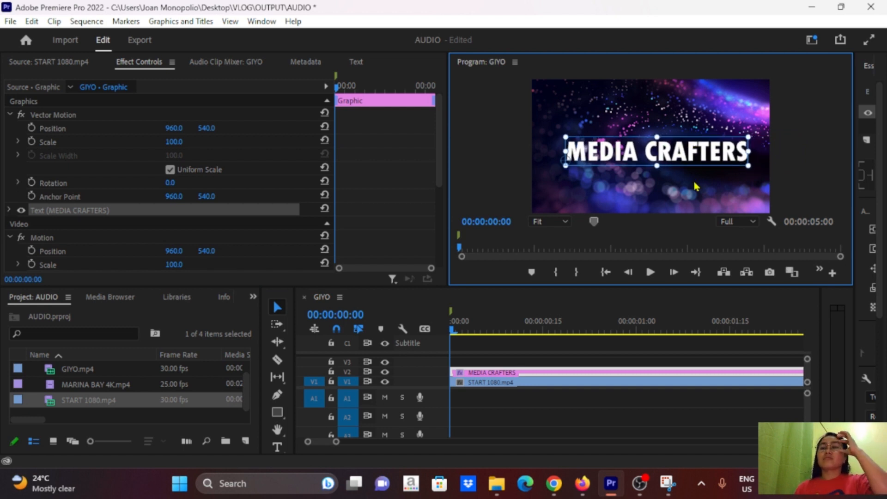
Set the title's Motion scale to 0 and enable keyframes for Motion scale and Vector Motion rotation at 00:00:00:00
click(52, 130)
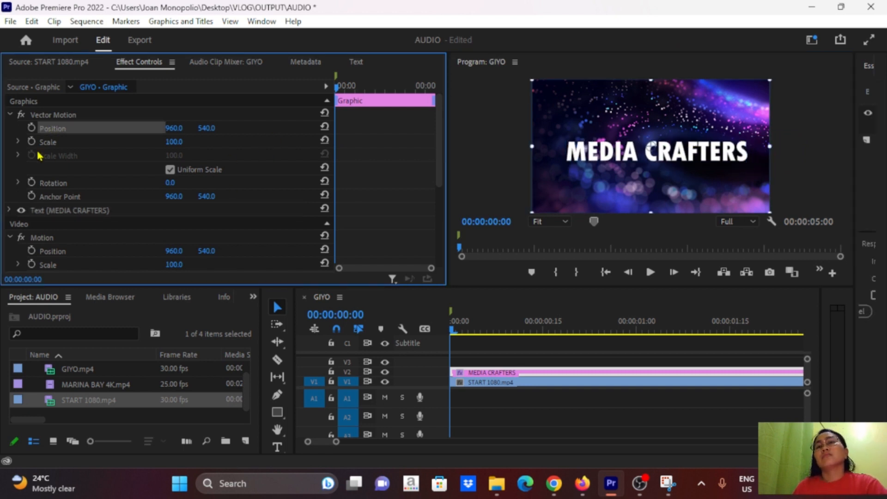
scroll(145, 187, down, 1)
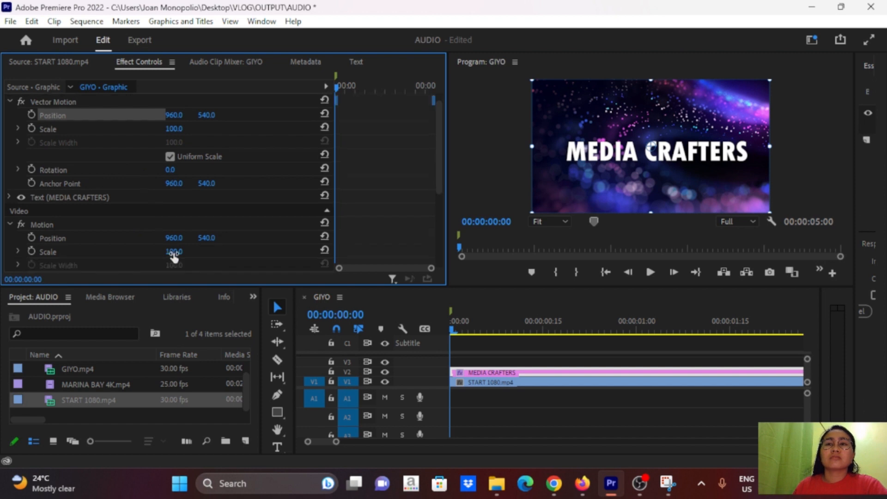
drag(174, 258, 128, 257)
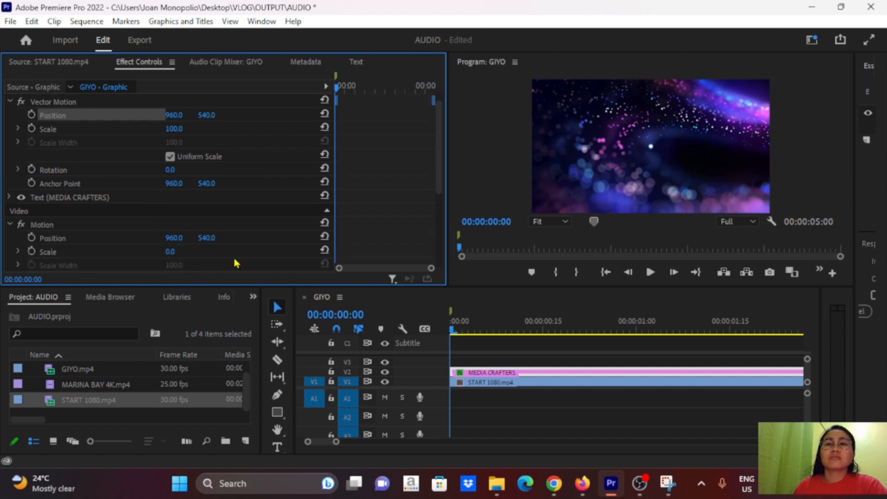
click(31, 251)
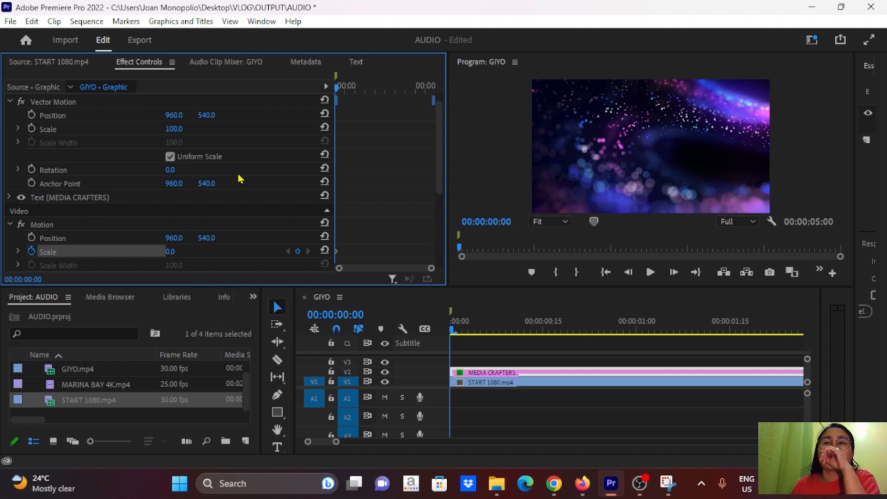
click(30, 170)
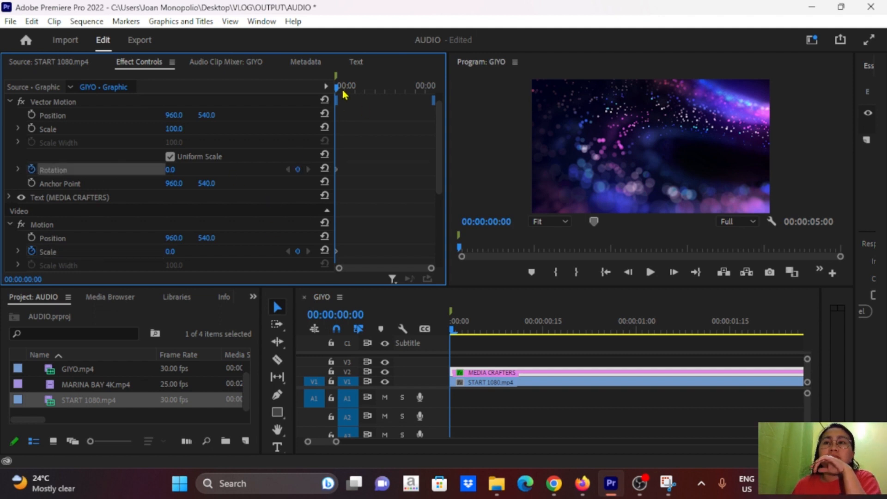
Add keyframes at 00:00:01:08 with Motion scale at 80 and Vector Motion rotation at 2x0.0°
click(370, 90)
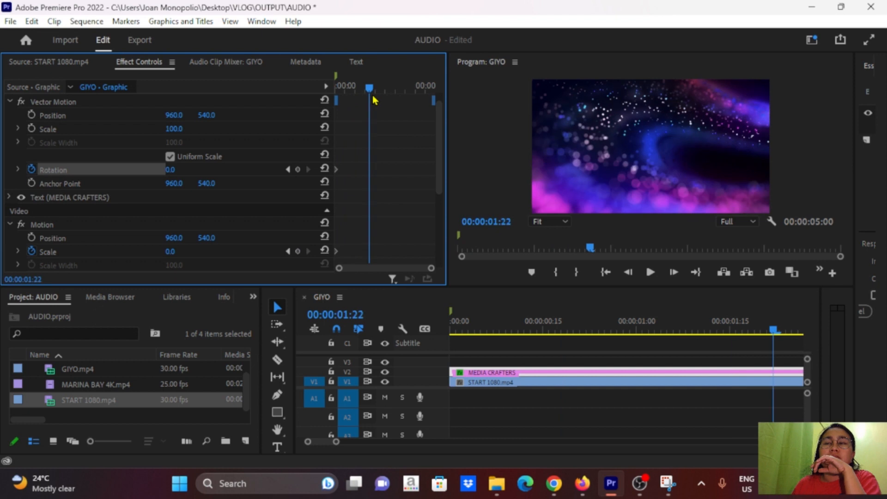
drag(372, 96, 363, 98)
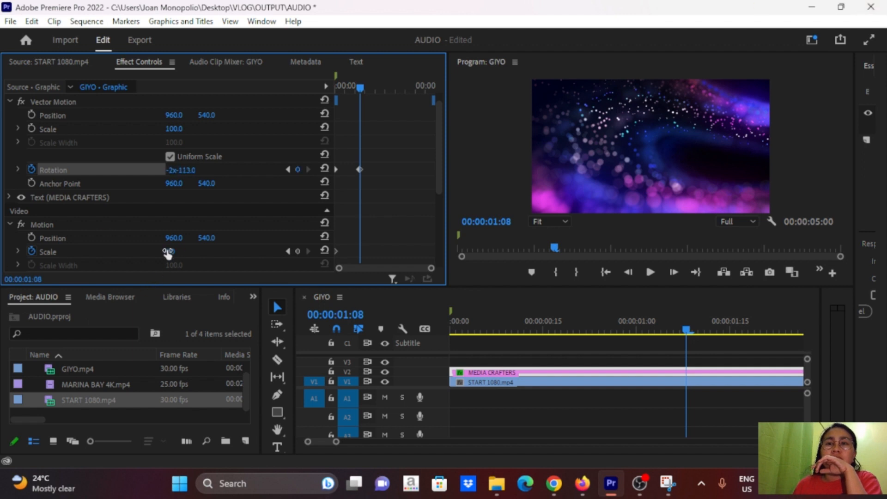
drag(170, 252, 195, 252)
click(173, 171)
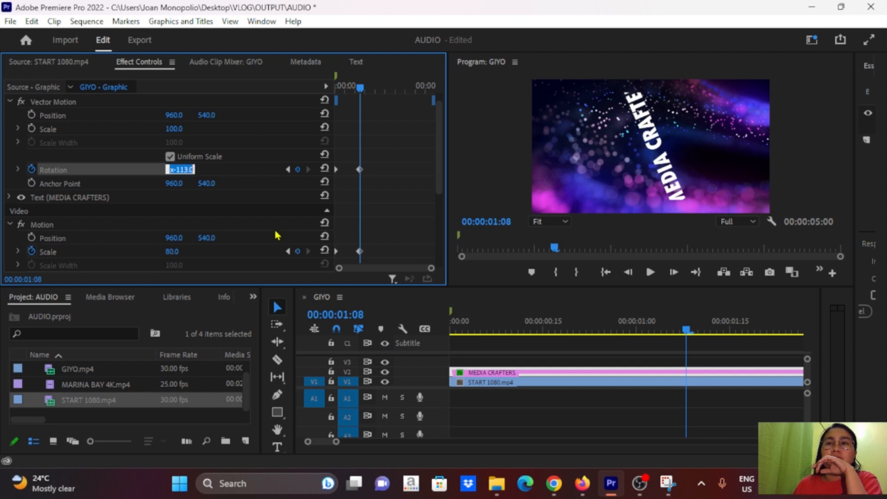
text(2x0)
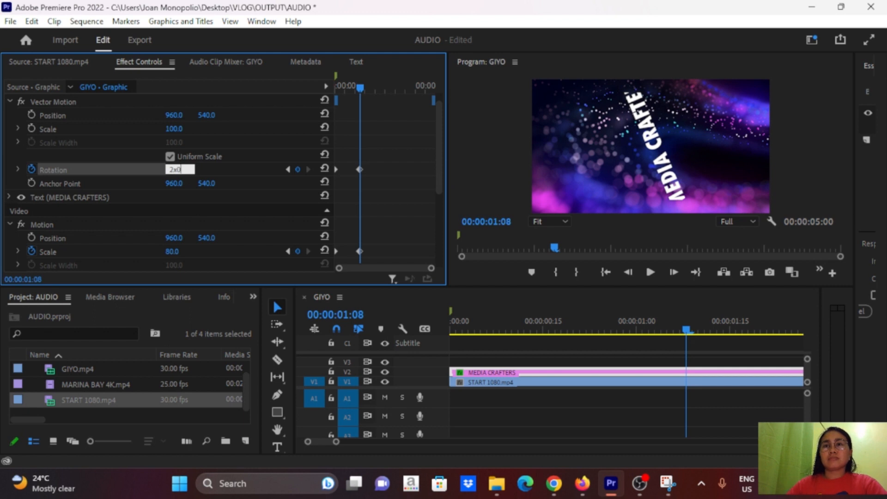
key(Return)
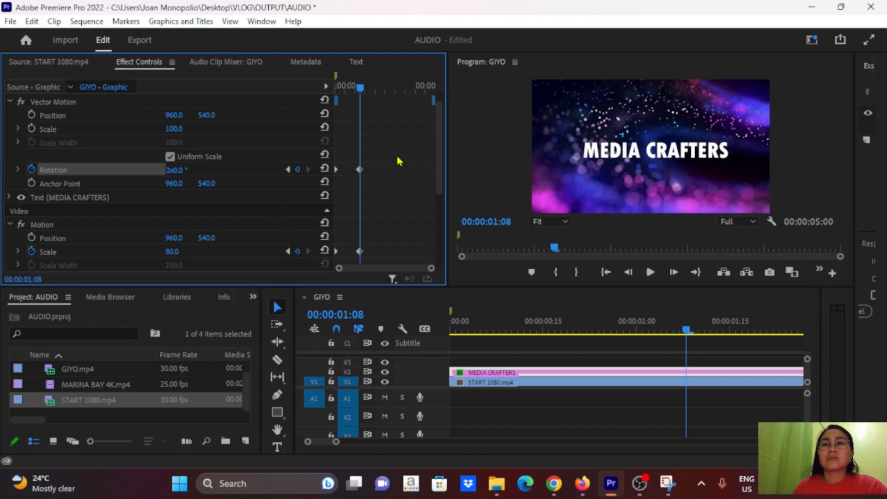
Extend the START 1080.mp4 background clip to about 00:00:04:07
drag(361, 89, 390, 94)
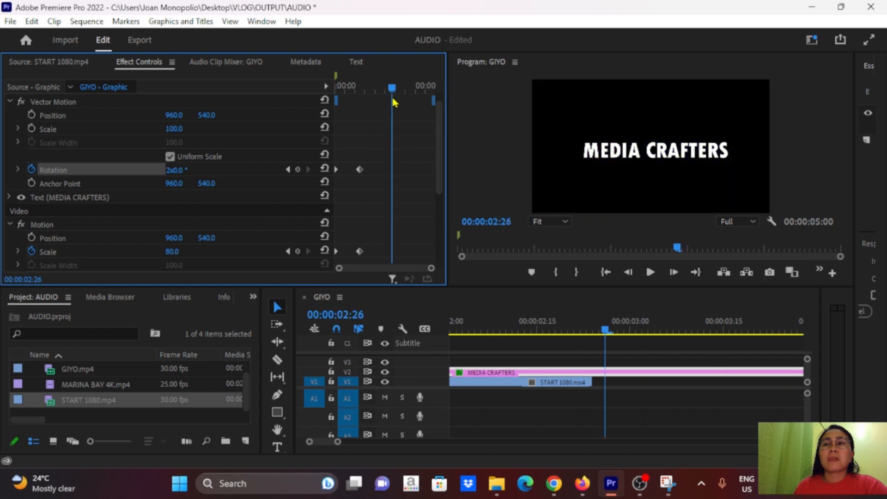
drag(591, 382, 809, 383)
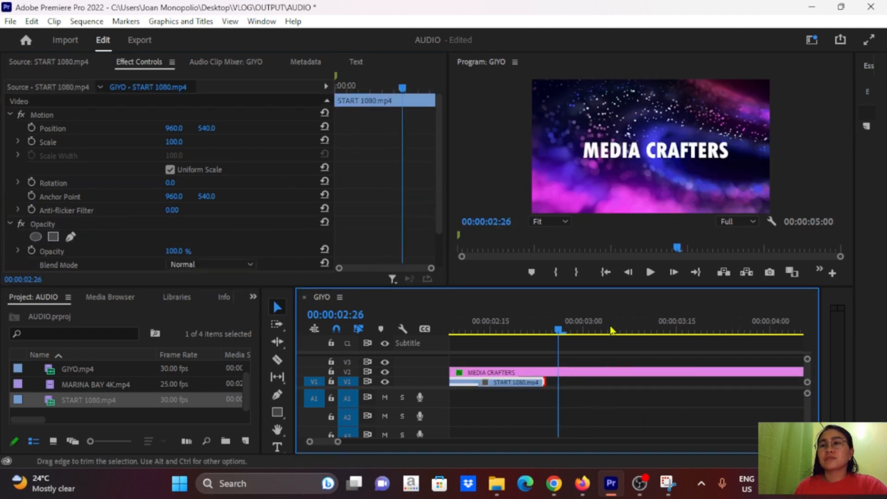
Add title keyframes at 00:00:03:00 with Motion scale at 0 and Vector Motion rotation at -2x0.0°
click(556, 373)
click(393, 89)
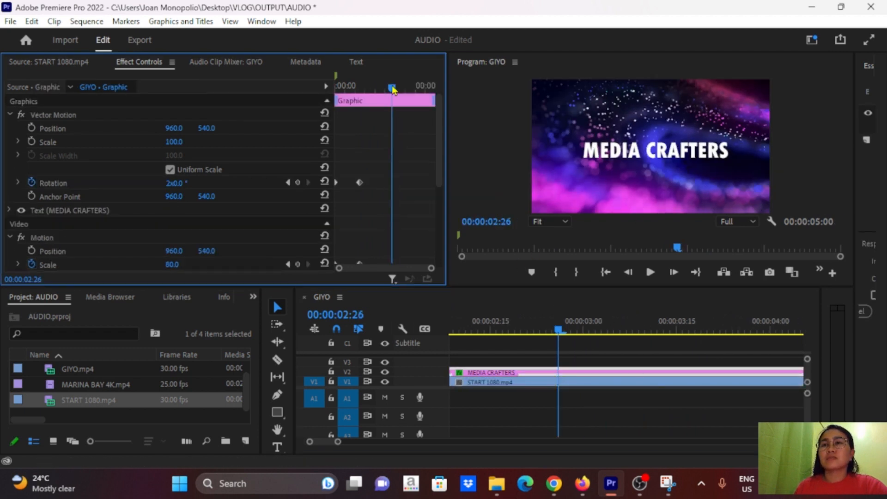
drag(393, 89, 395, 89)
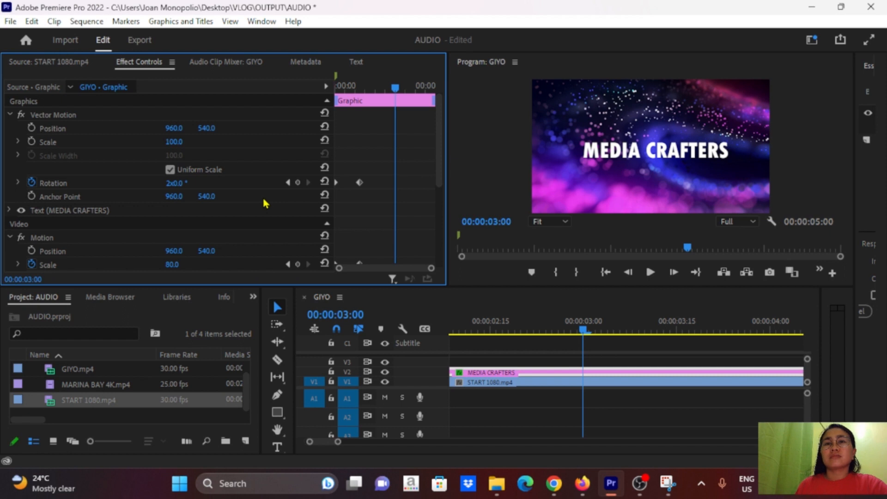
drag(172, 264, 135, 265)
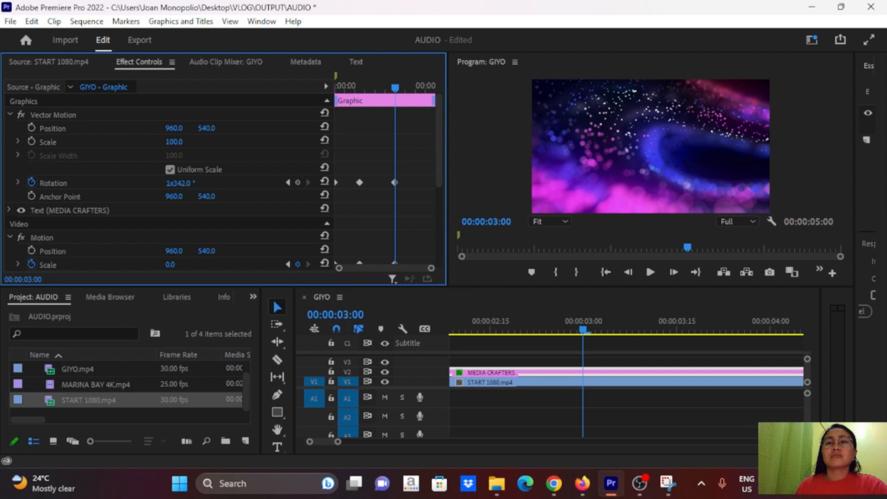
click(170, 183)
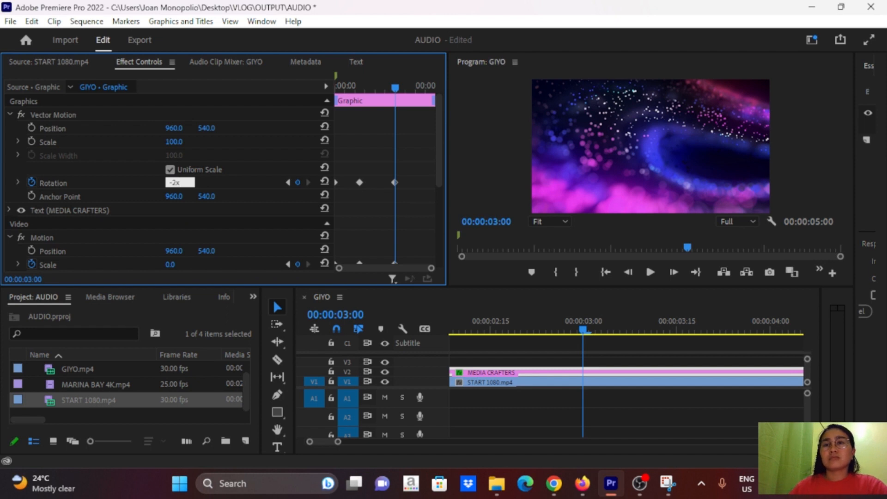
text(-2x)
key(Return)
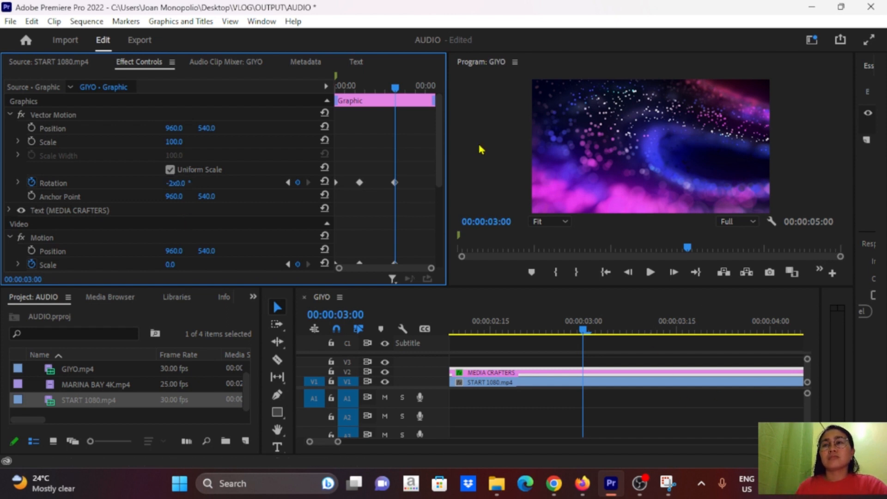
Play back the sequence from the start to review the scale and rotation animation
drag(395, 89, 334, 91)
key(space)
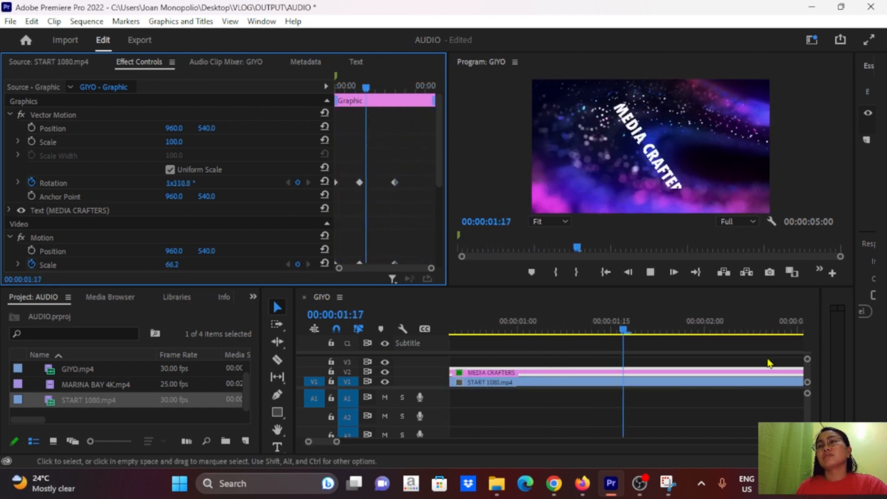
key(space)
Move the last Rotation and Scale keyframes close to the title's end and copy the 00:00:01:08 pair to 00:00:03:12
drag(387, 88, 361, 88)
drag(380, 164, 397, 282)
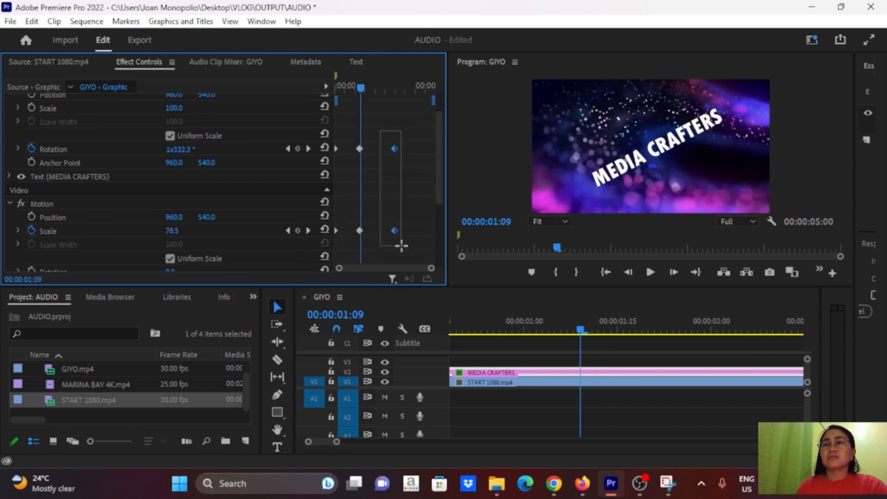
drag(394, 149, 429, 148)
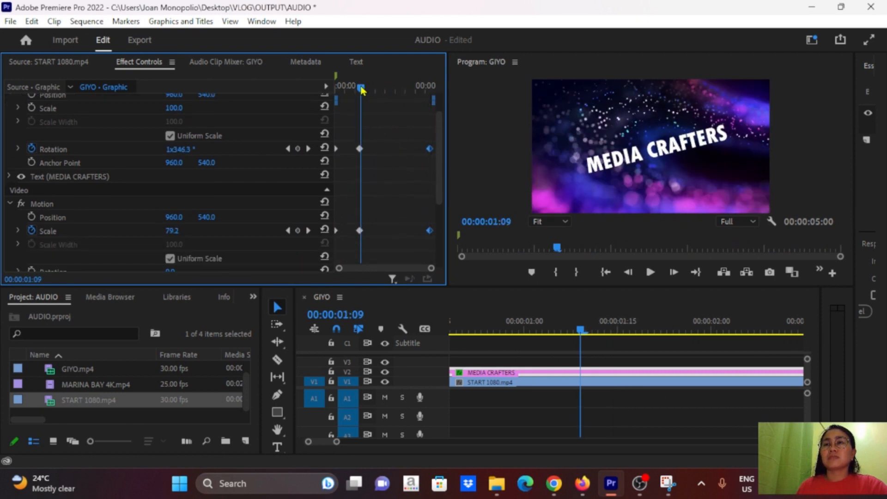
drag(361, 88, 403, 88)
drag(360, 138, 401, 230)
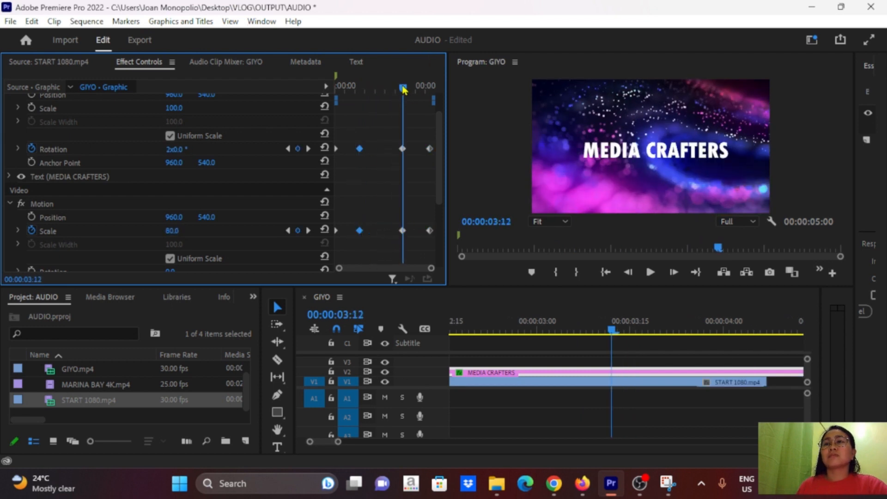
Play the sequence from the beginning to check the retimed rotation and scale keyframes
key(Home)
key(space)
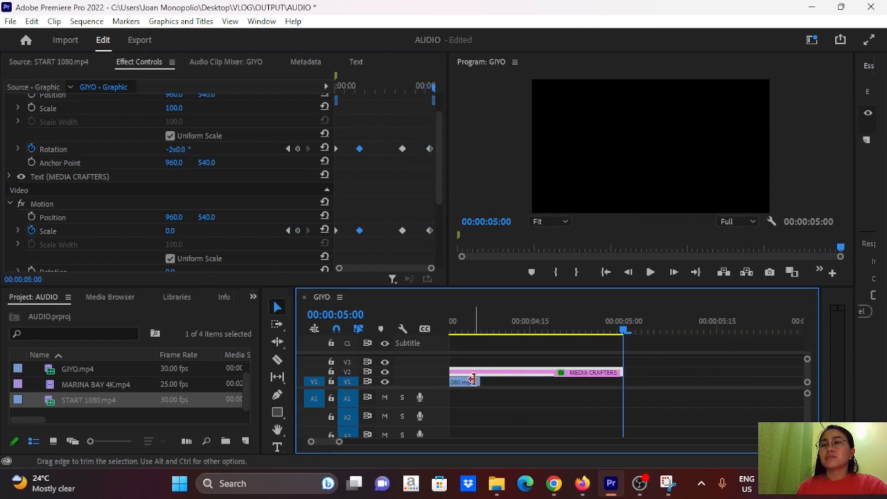
Extend the START 1080.mp4 background clip to 00:00:05:00 to match the title's end and review the playback
click(472, 380)
drag(479, 381, 623, 381)
key(space)
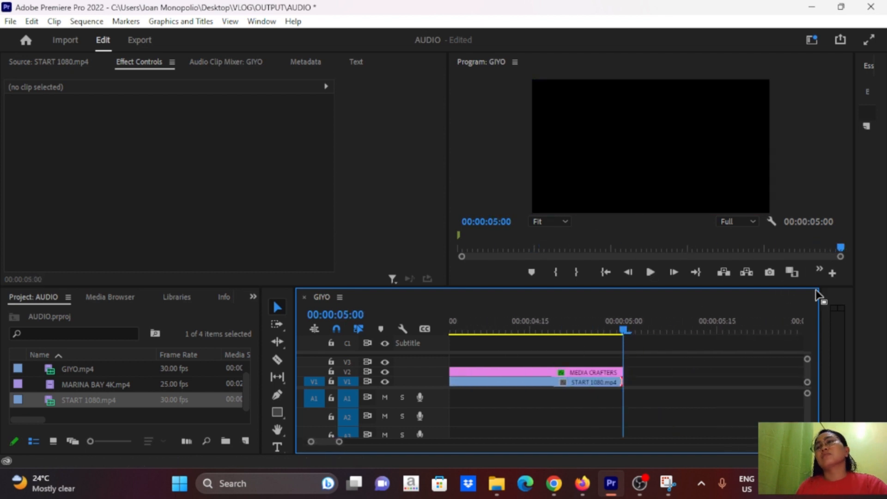
key(space)
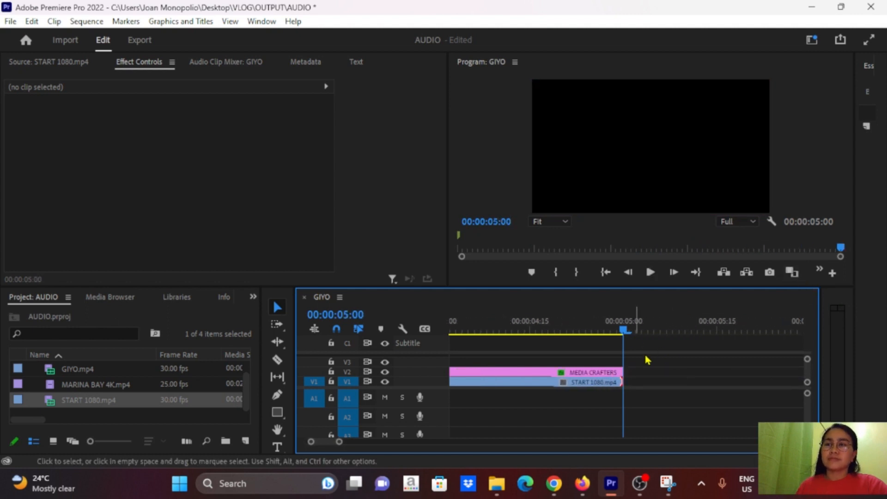
click(648, 481)
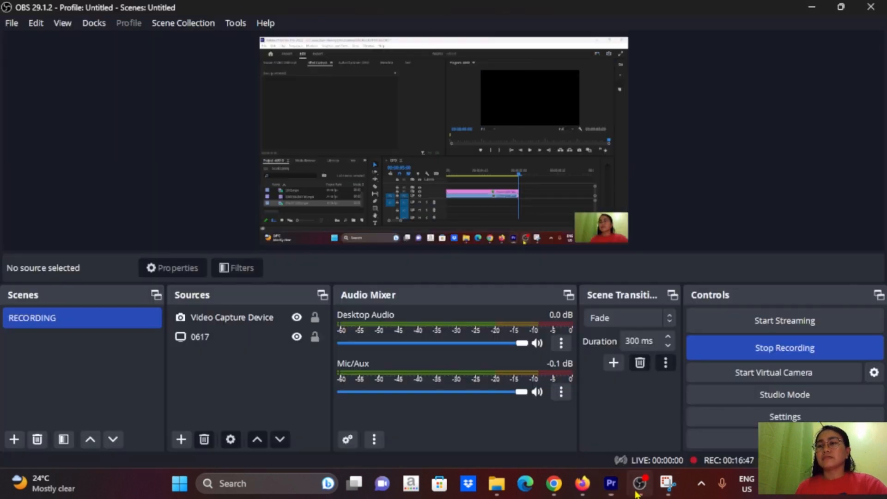